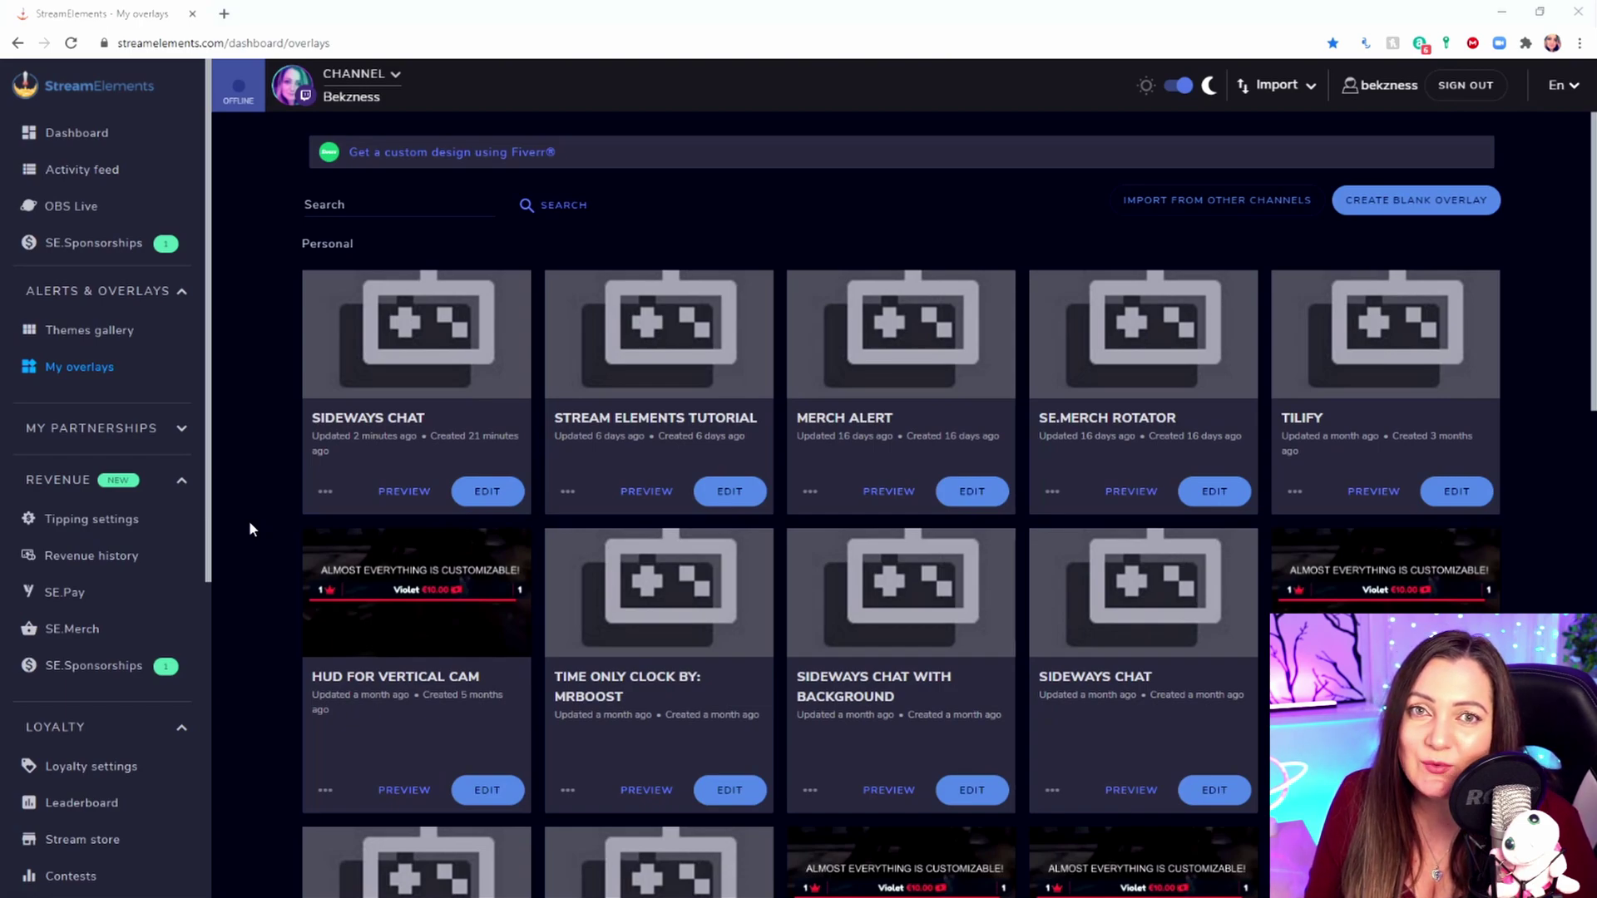
# Select the Sideways Chat layer, open its settings, and send a test chat message to the overlay.
pyautogui.click(488, 494)
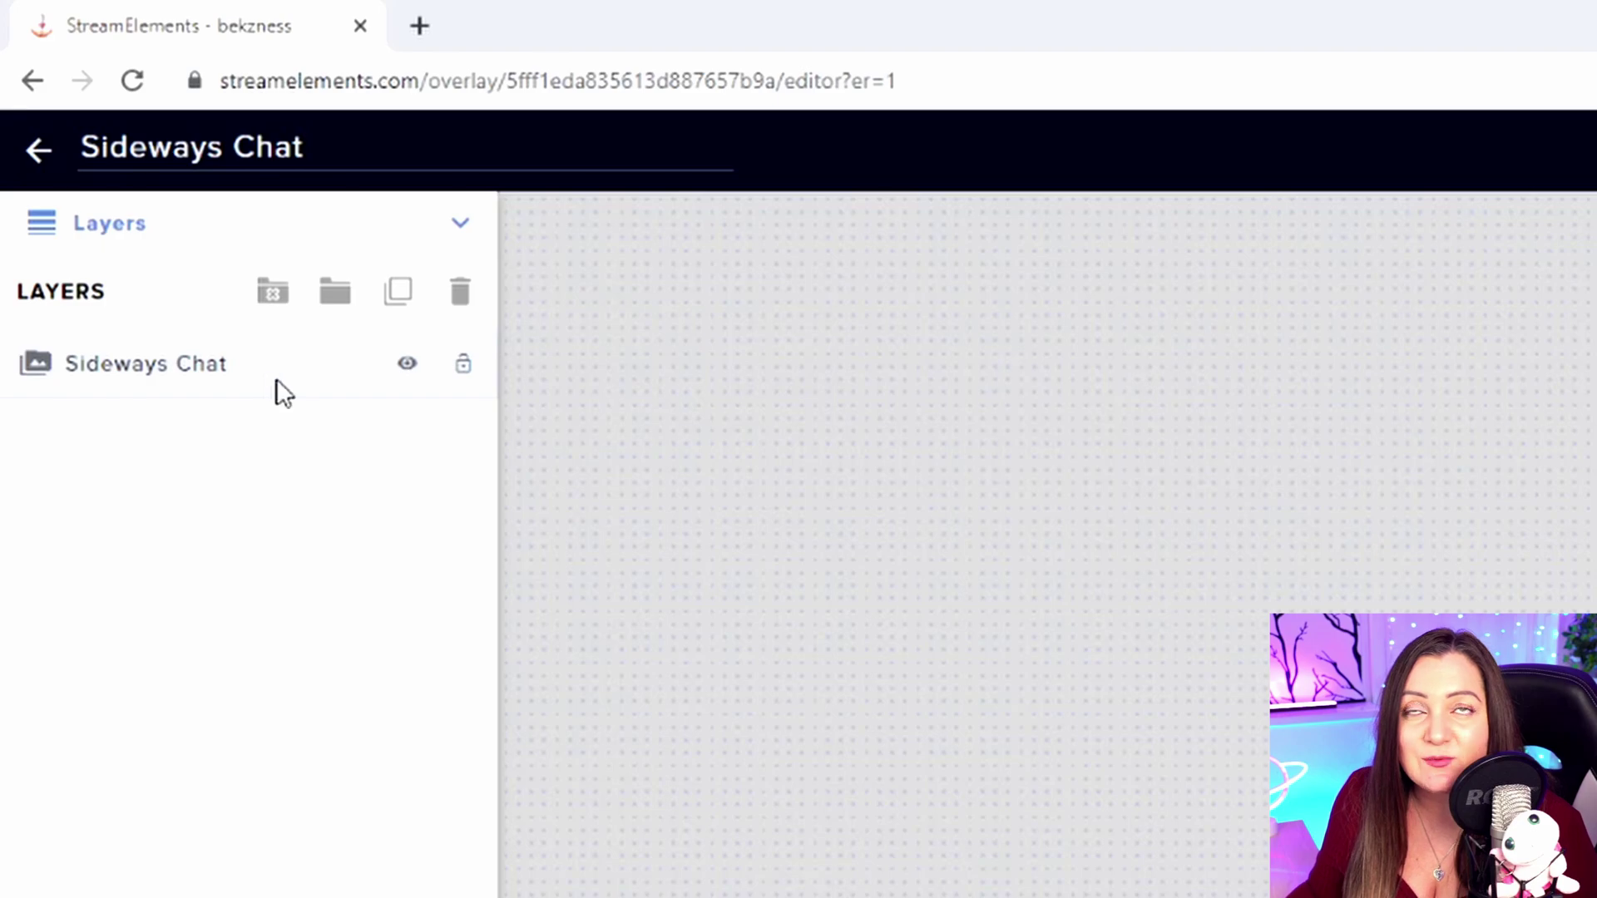
pyautogui.click(275, 384)
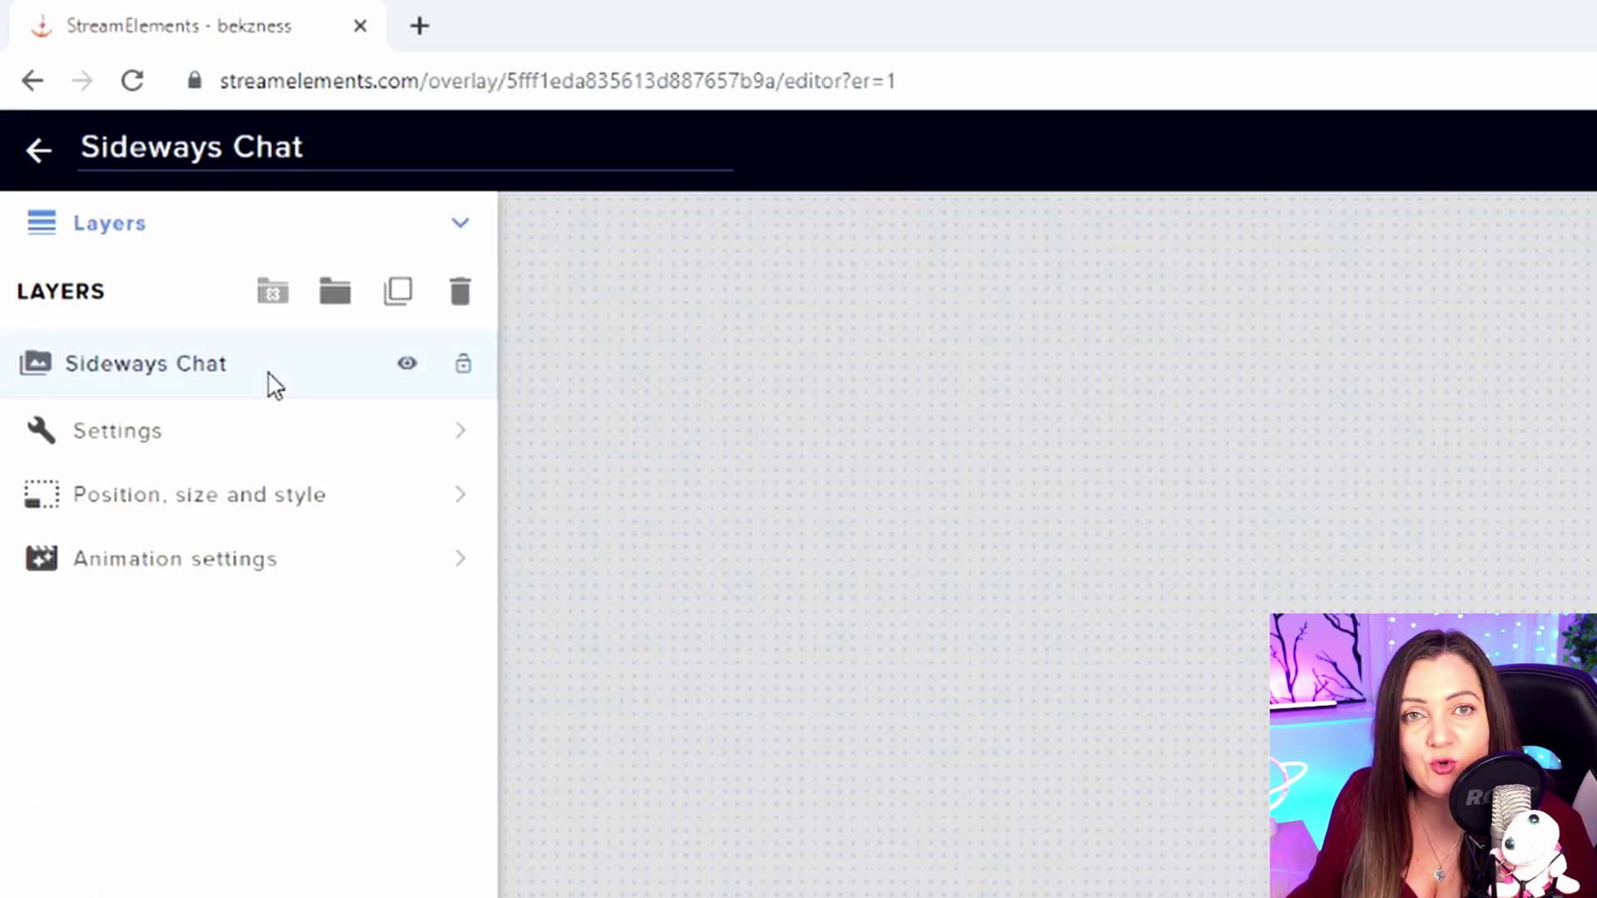
pyautogui.click(266, 447)
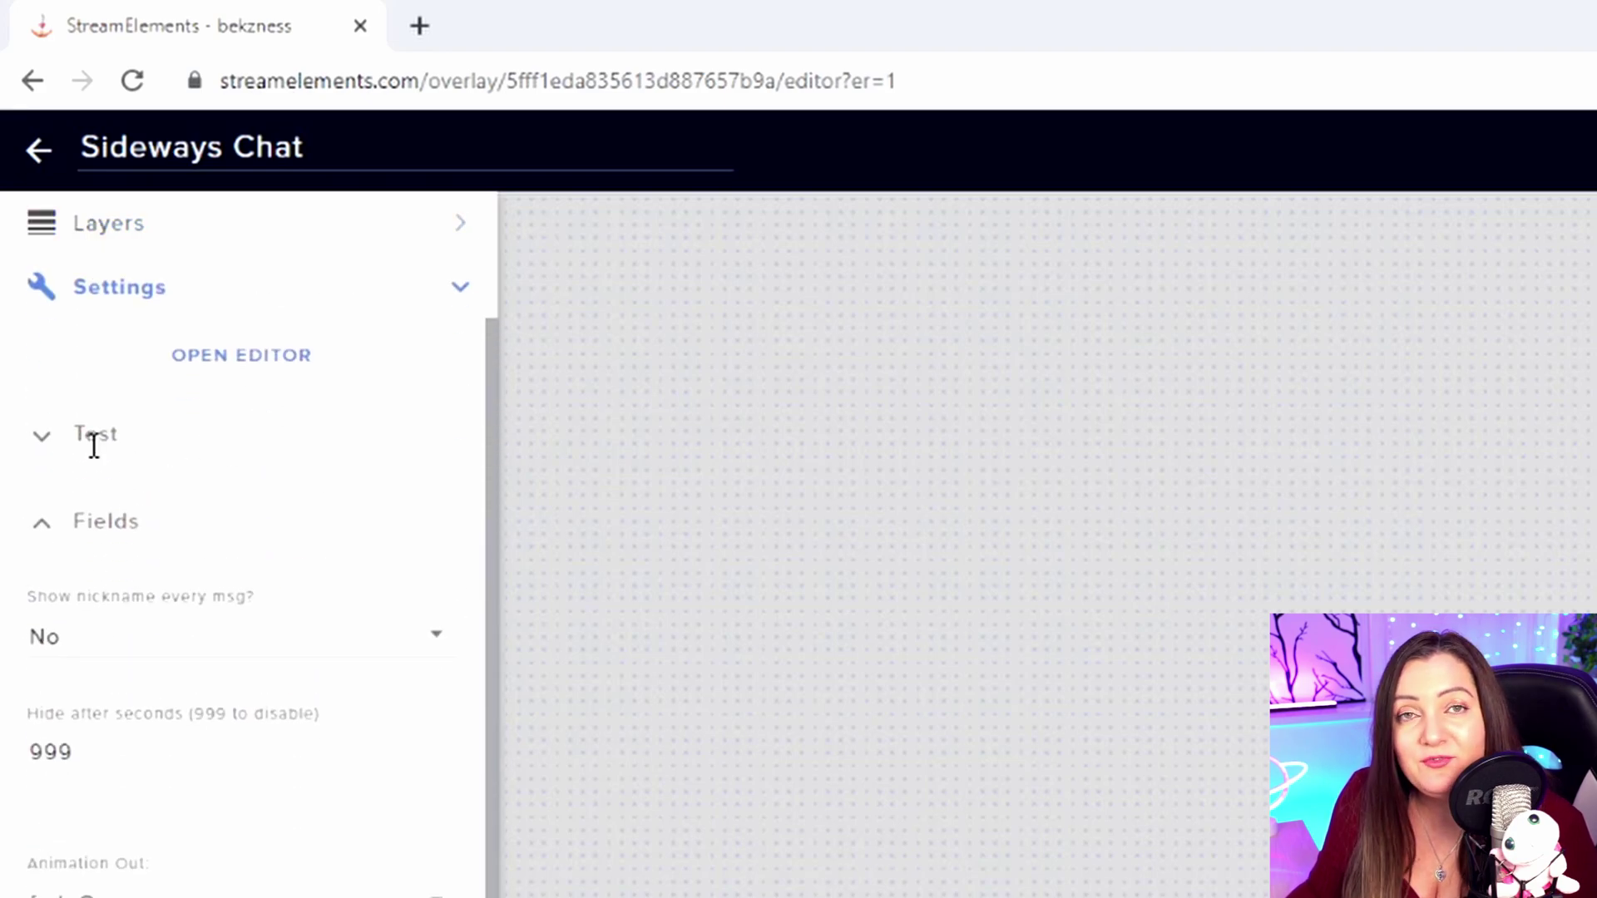
pyautogui.click(39, 445)
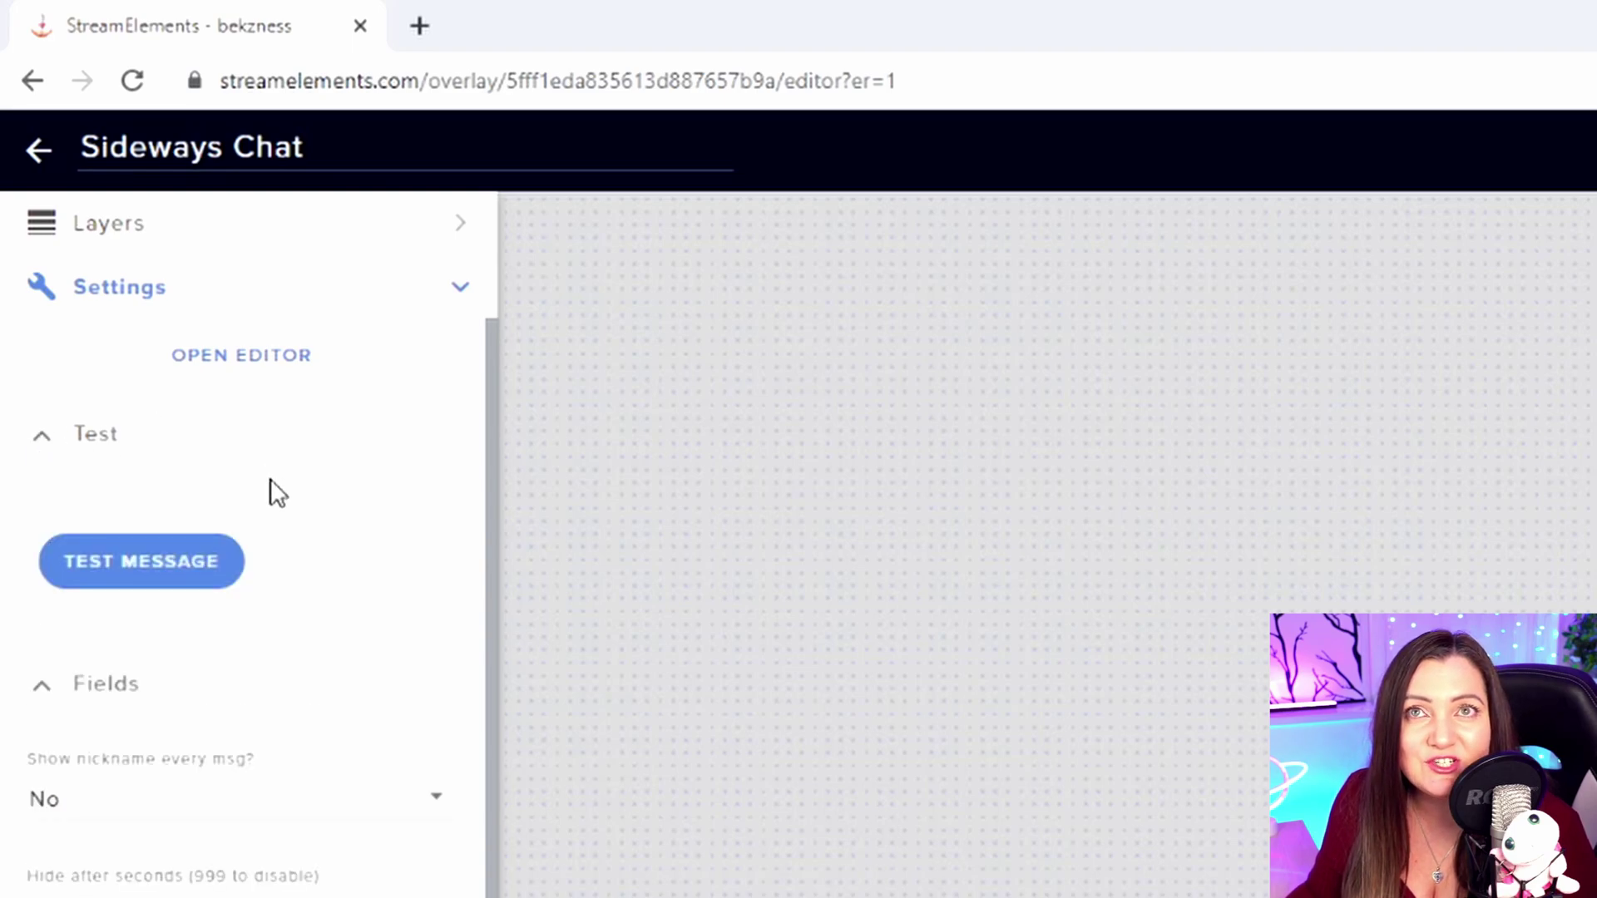
pyautogui.click(143, 564)
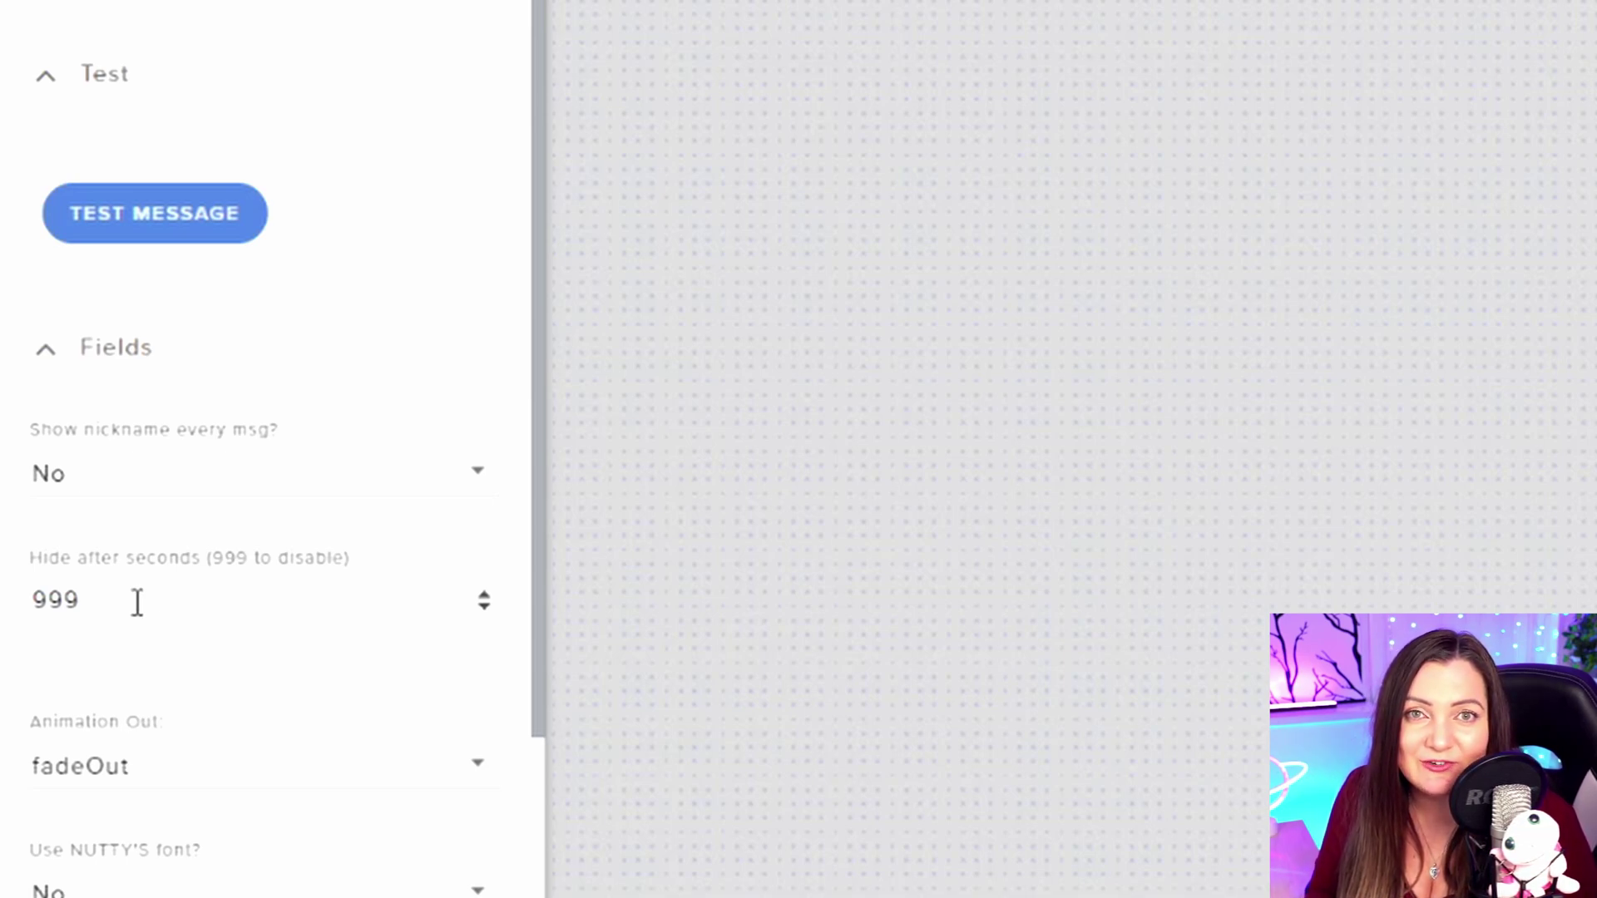
pyautogui.scroll(-4, 297, 432)
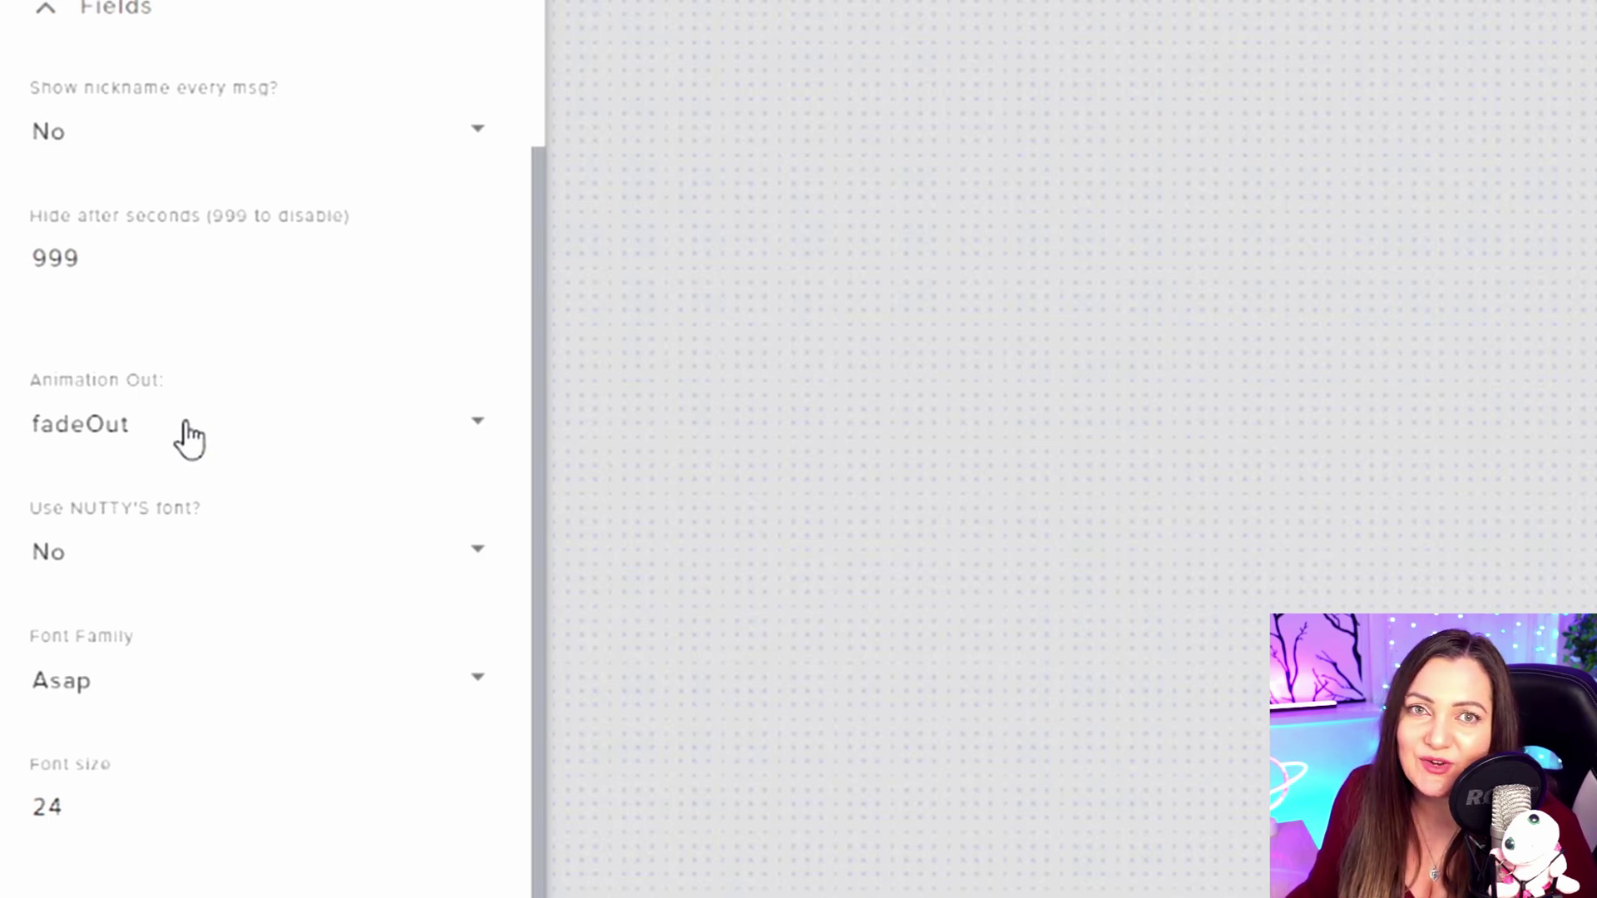
pyautogui.click(200, 703)
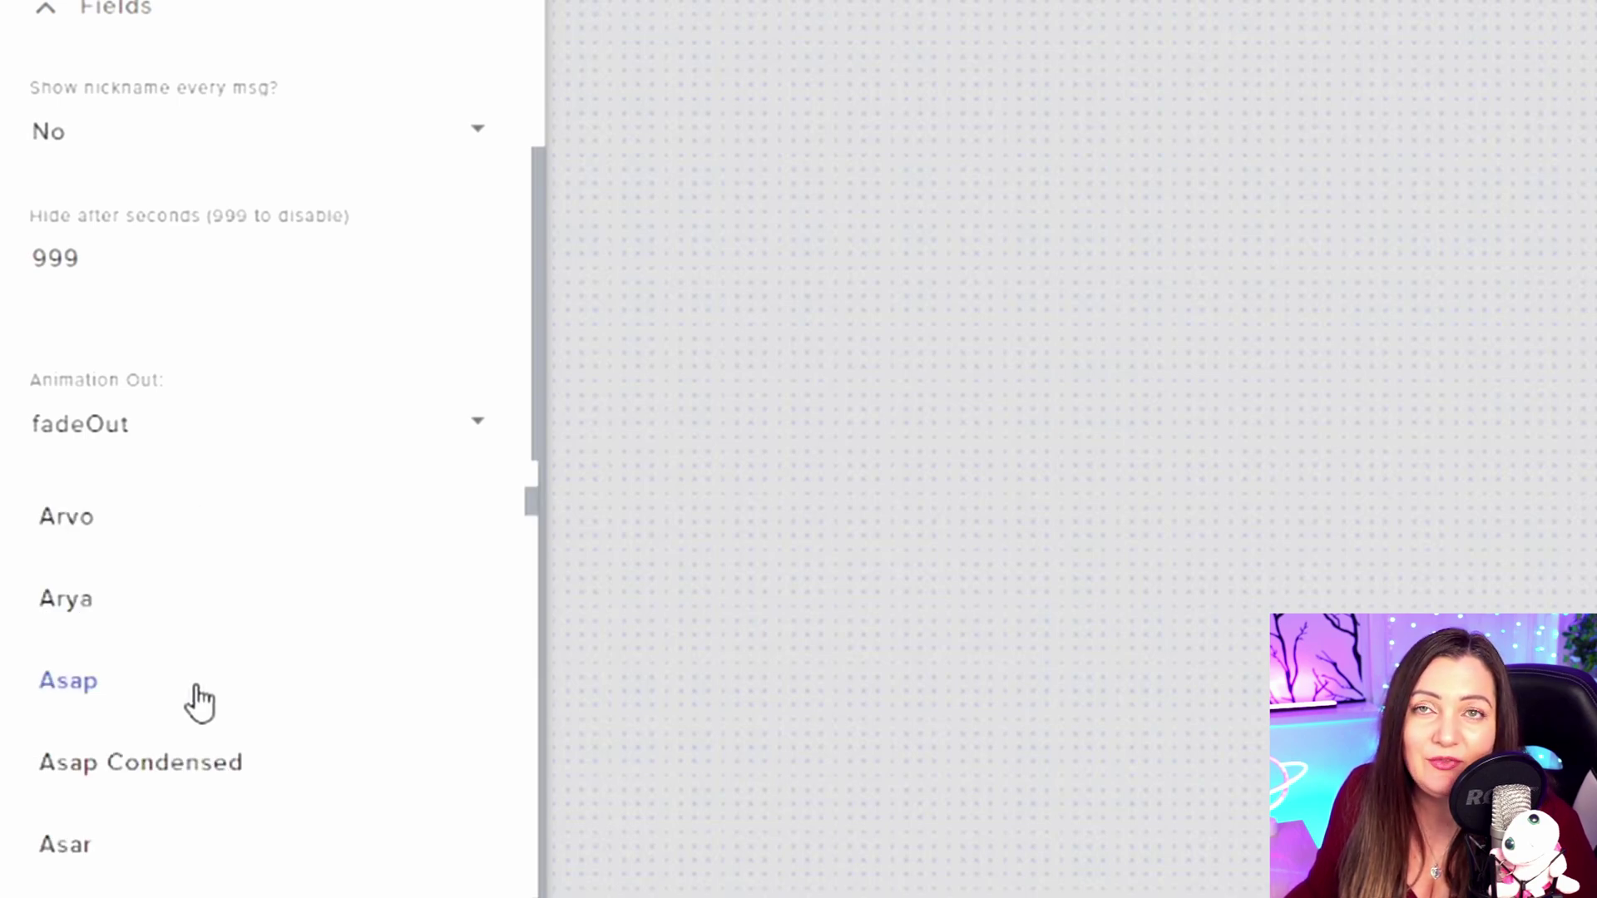
pyautogui.click(135, 701)
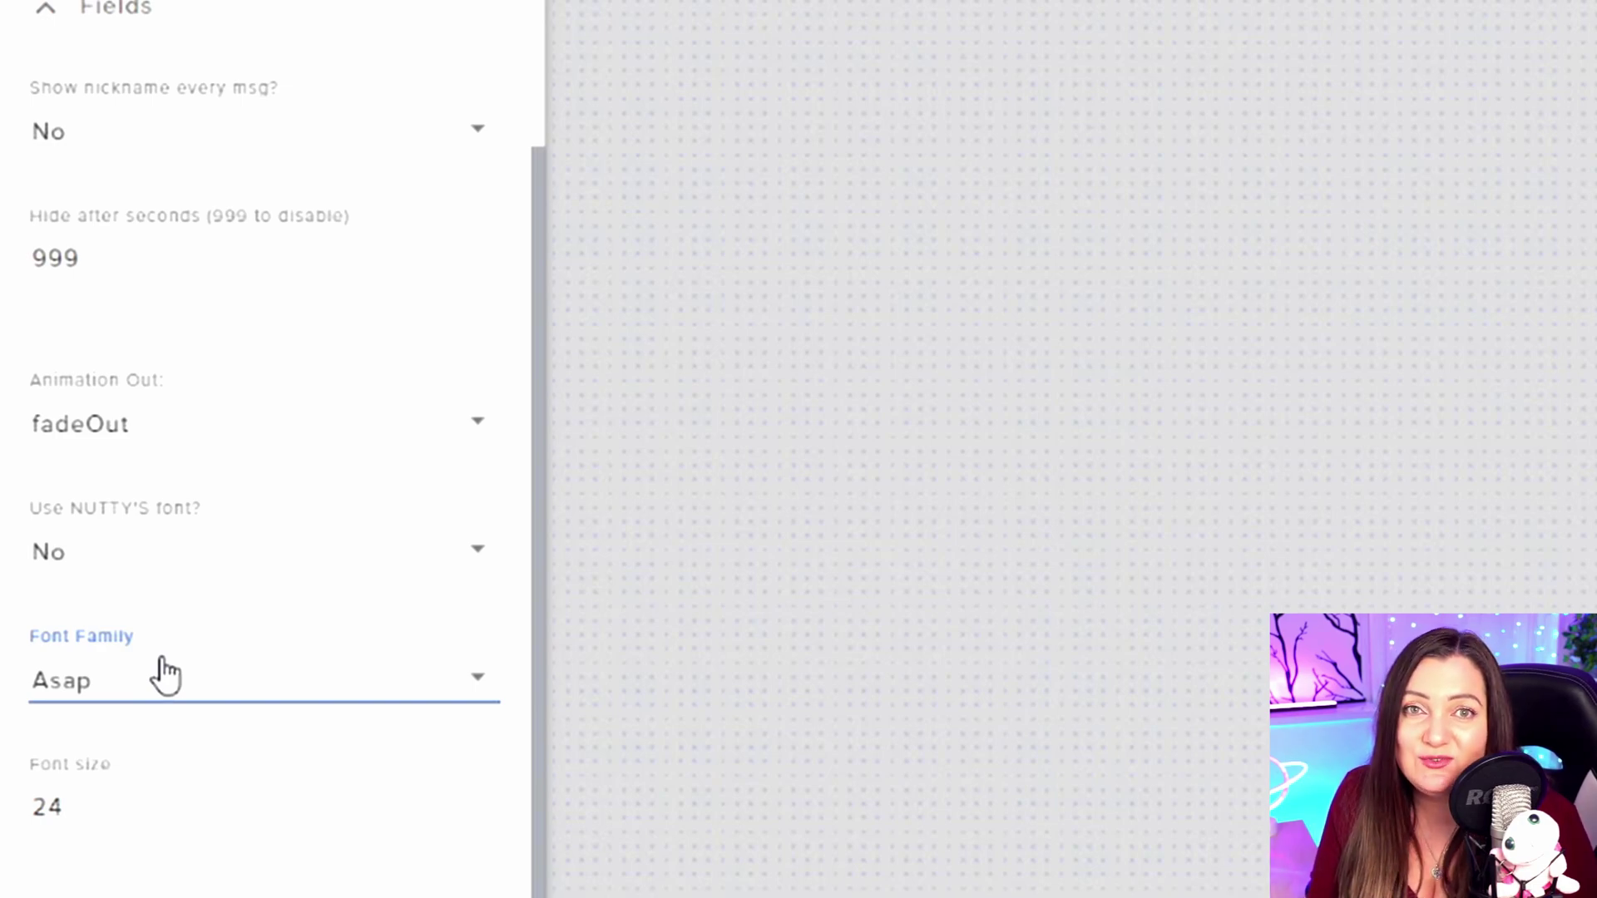
pyautogui.click(250, 582)
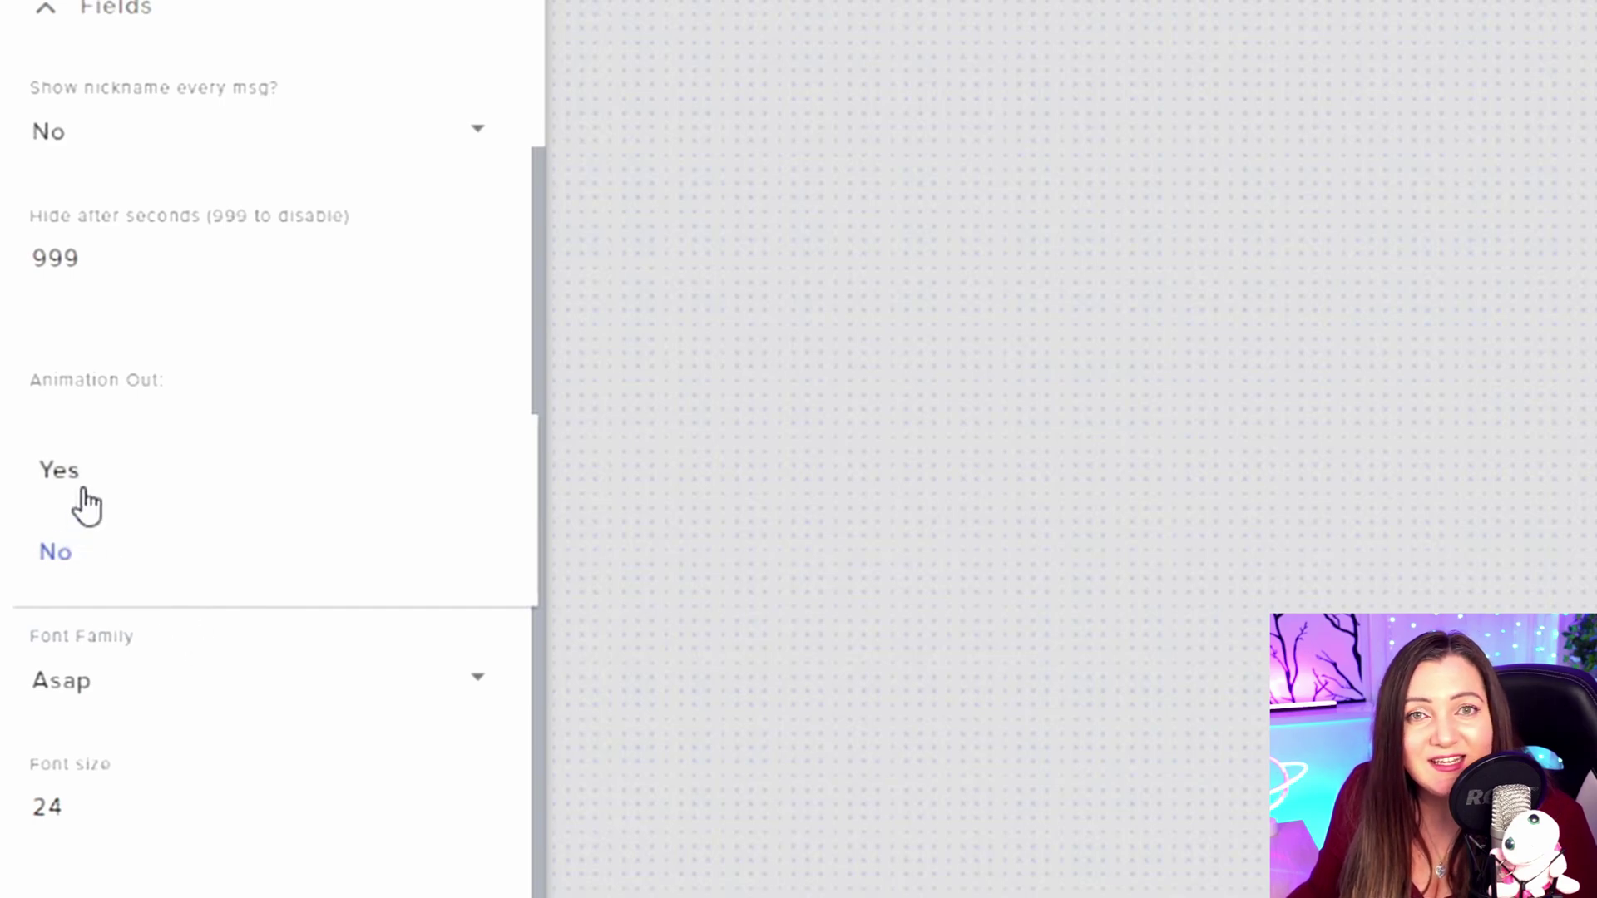
pyautogui.click(308, 583)
pyautogui.scroll(-4, 74, 458)
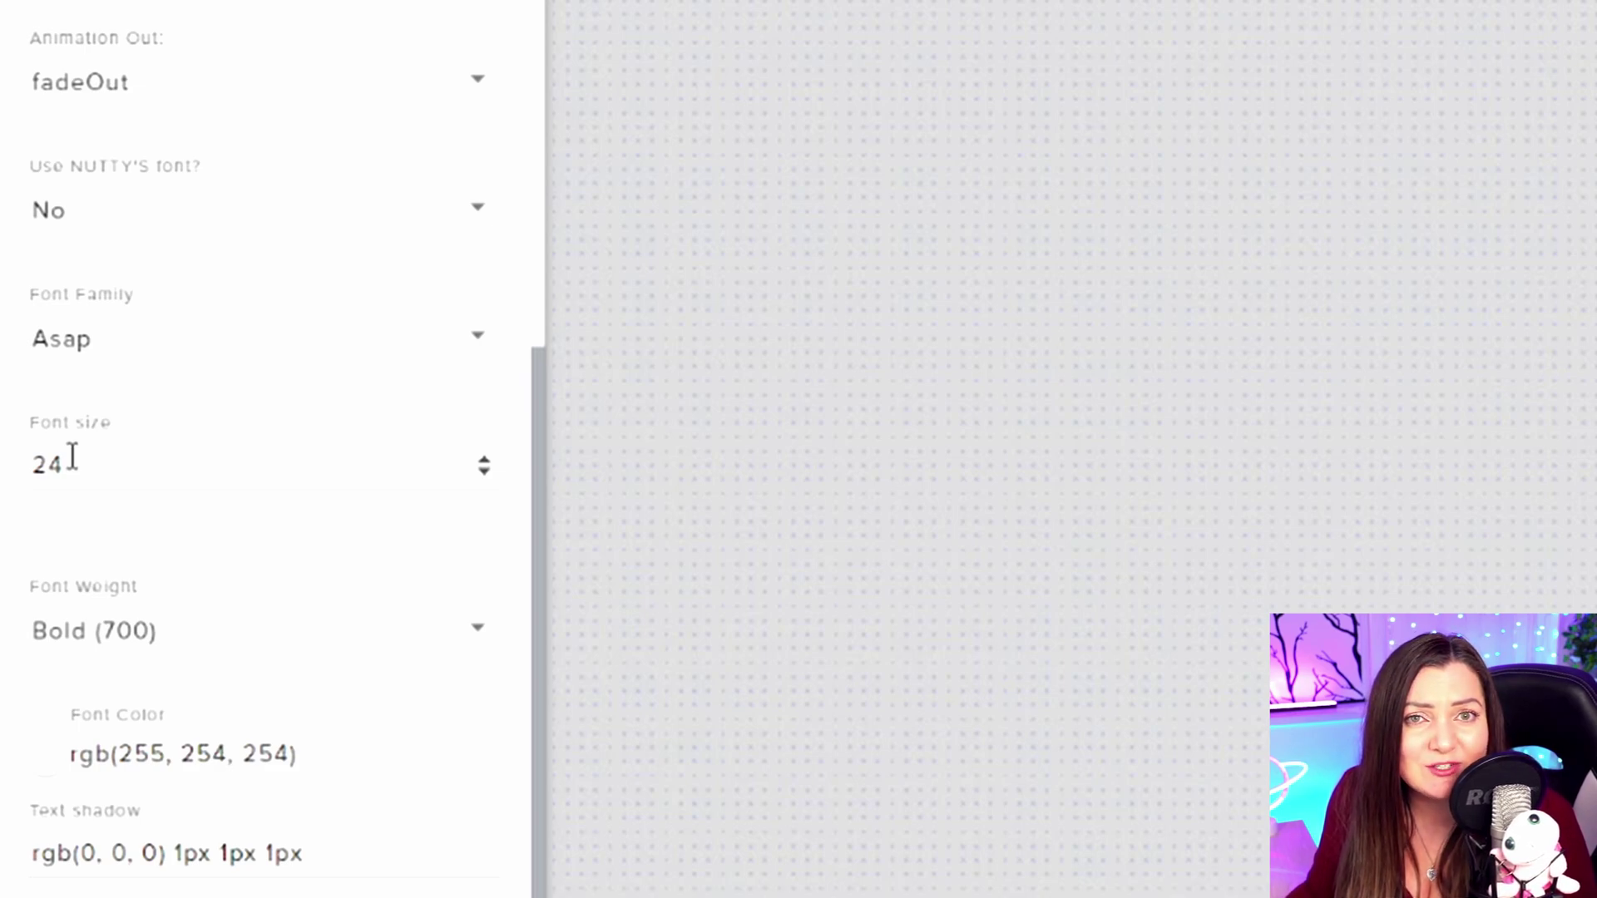
pyautogui.scroll(-3, 73, 458)
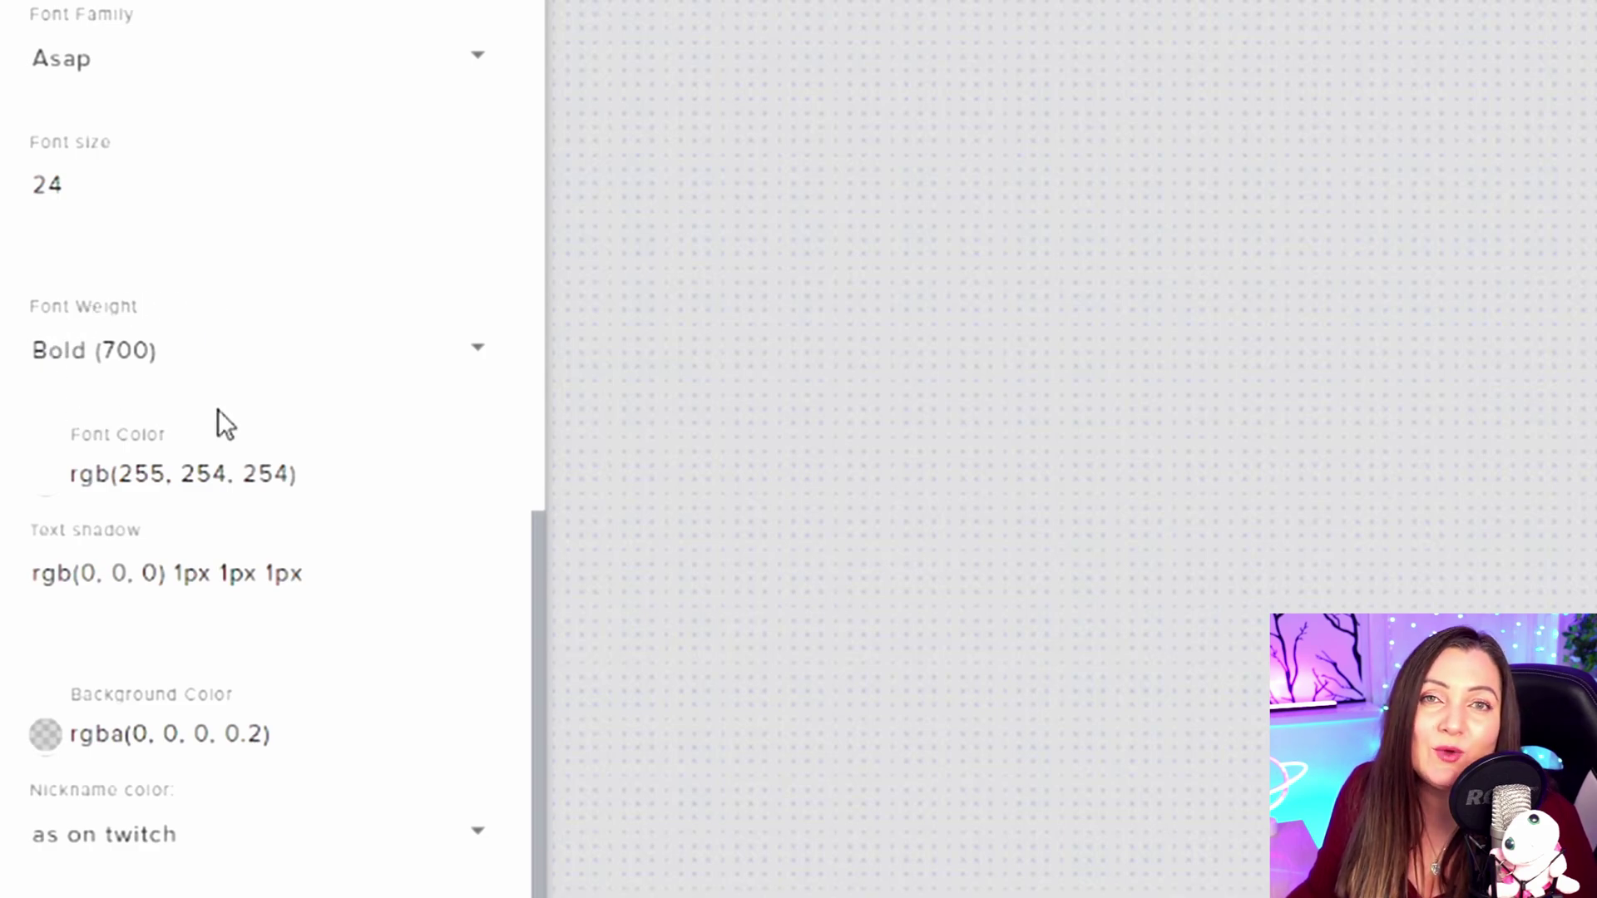
pyautogui.click(200, 349)
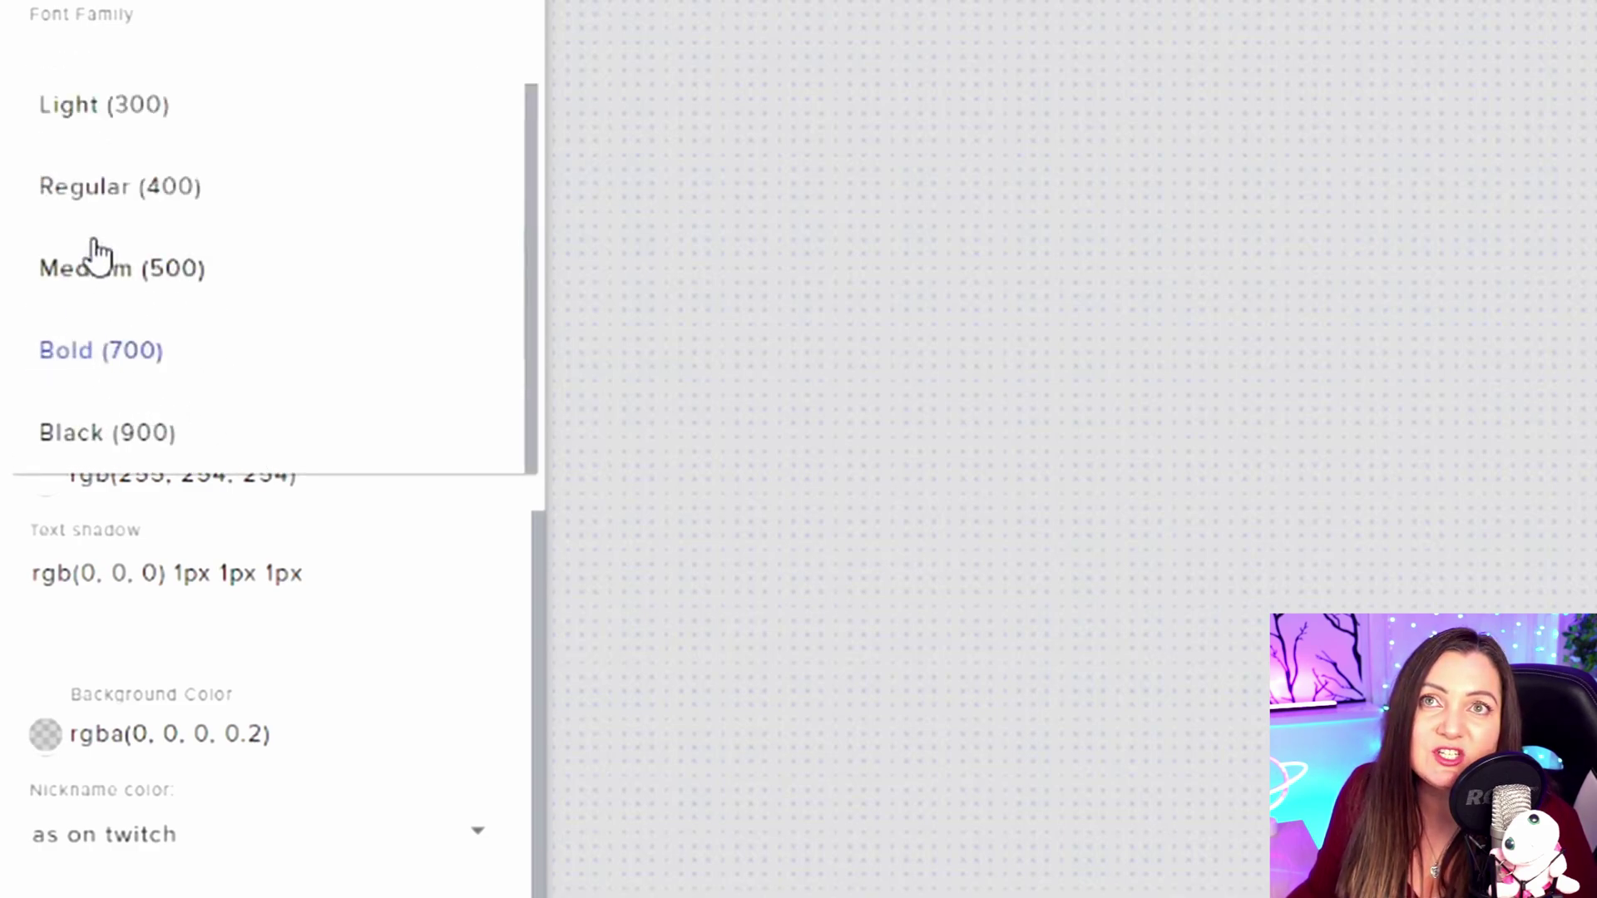
pyautogui.click(416, 700)
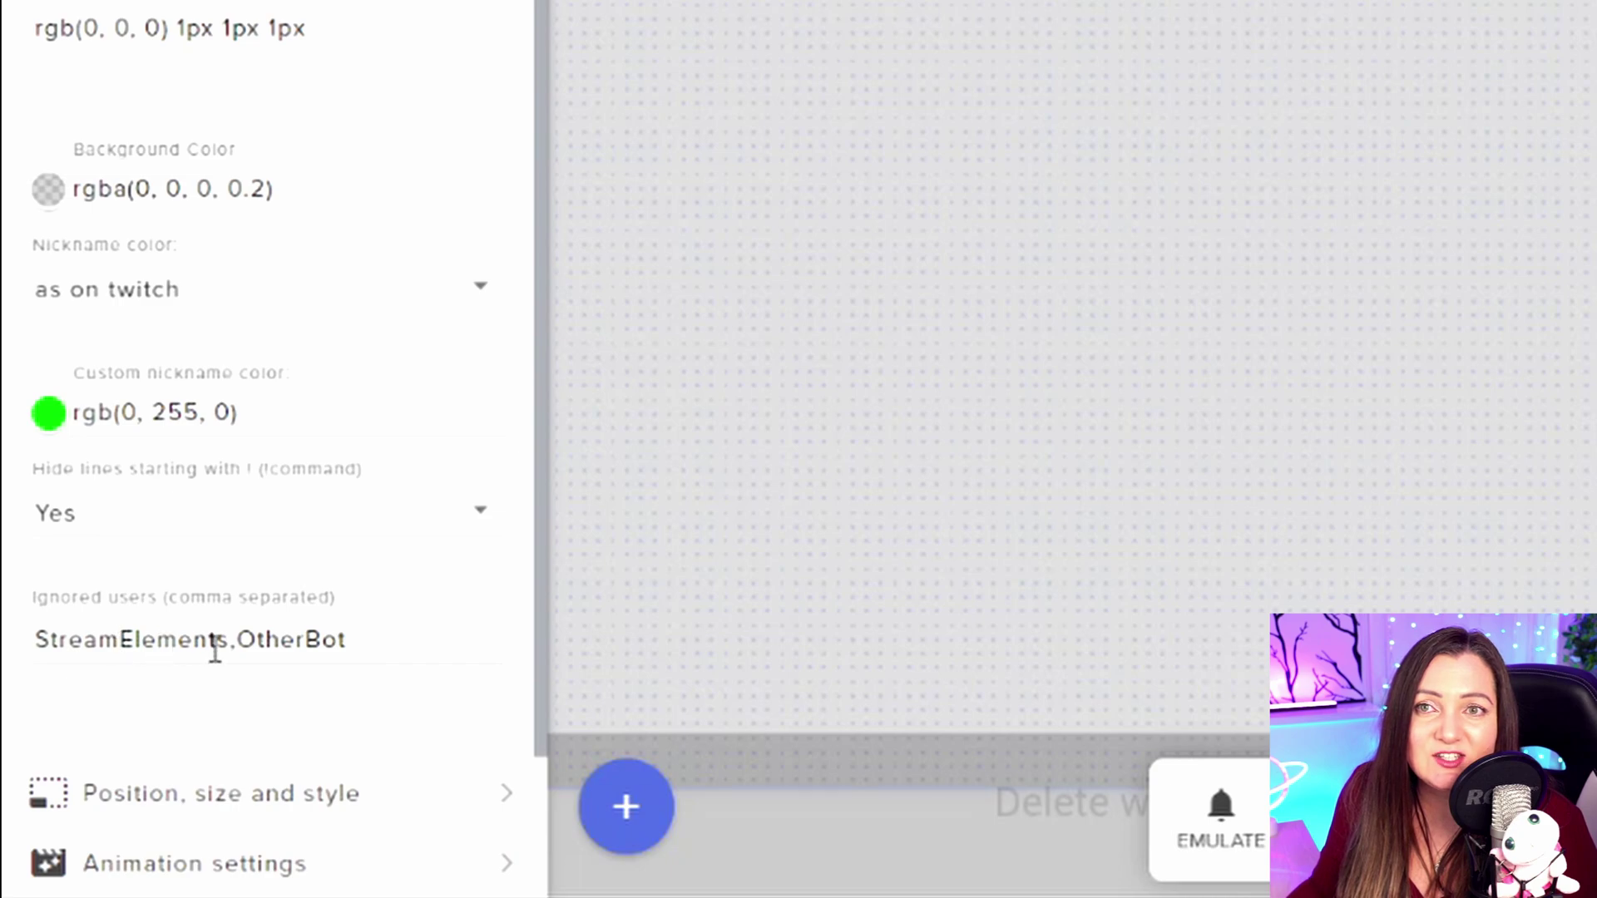
# Append a second bot account after OtherBot in the ignored users list, then expand Position, size and style.
pyautogui.click(363, 642)
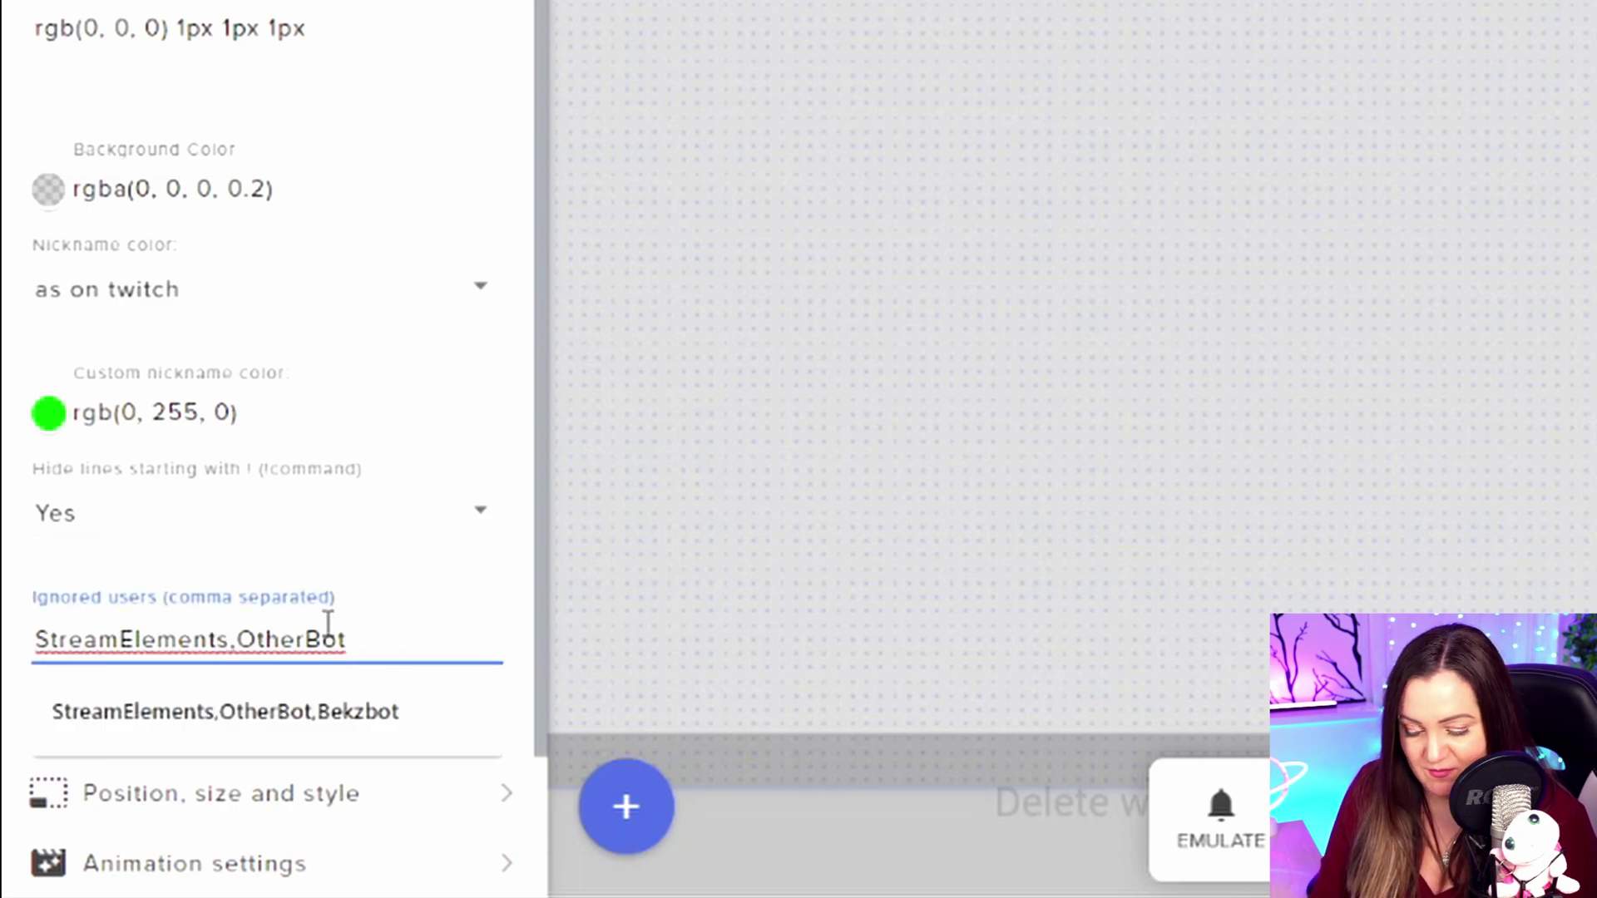
pyautogui.write(', Bekz')
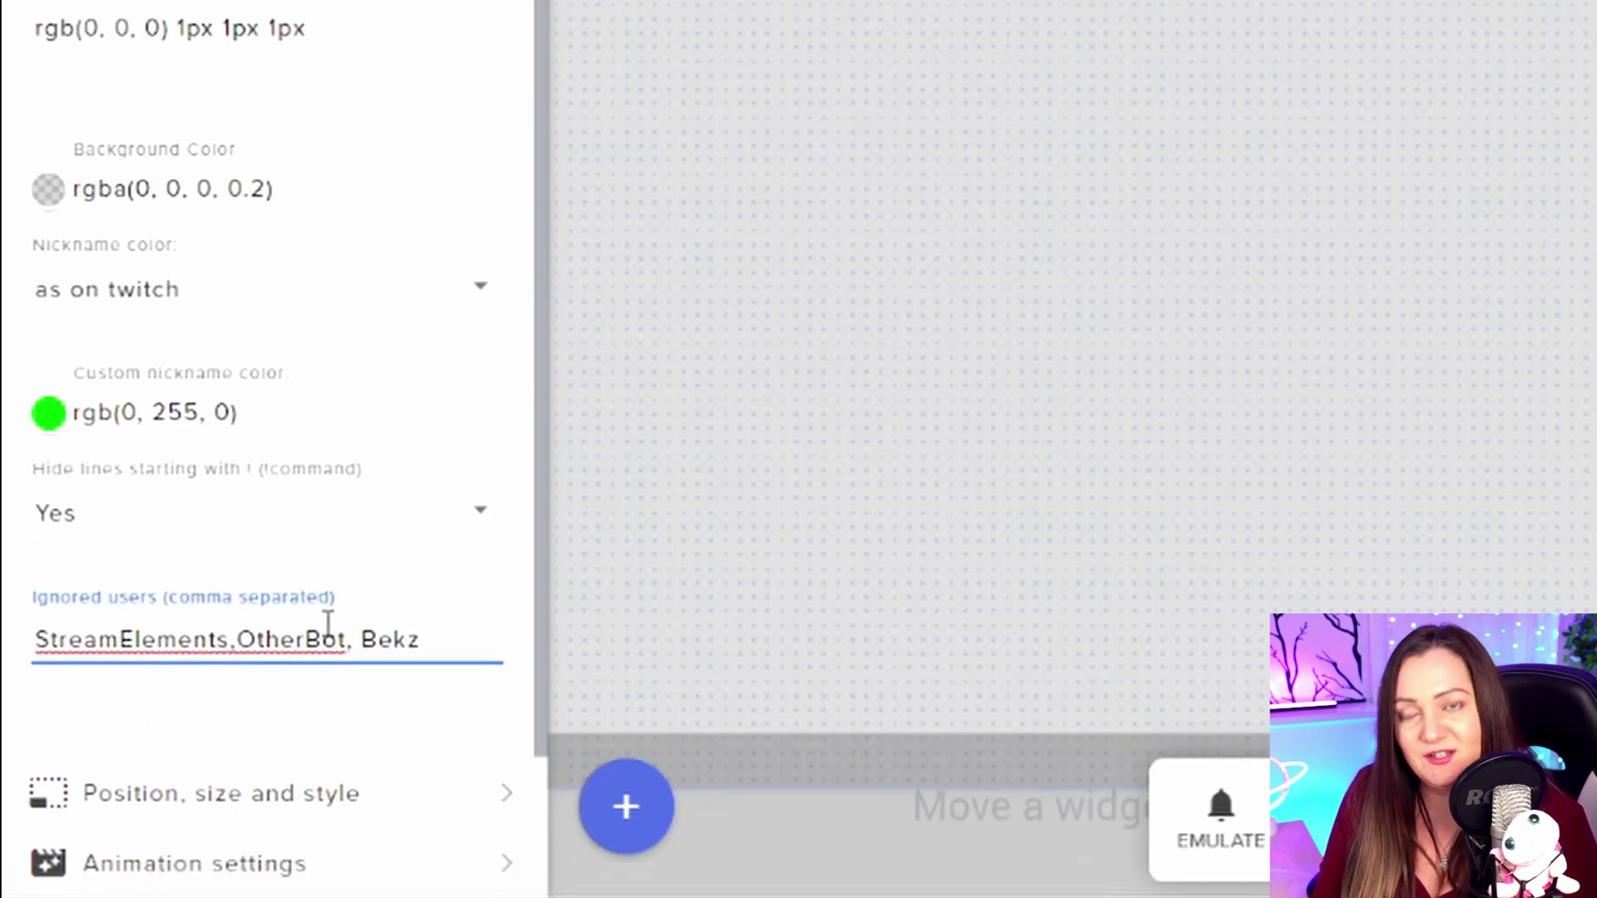
pyautogui.write('bot')
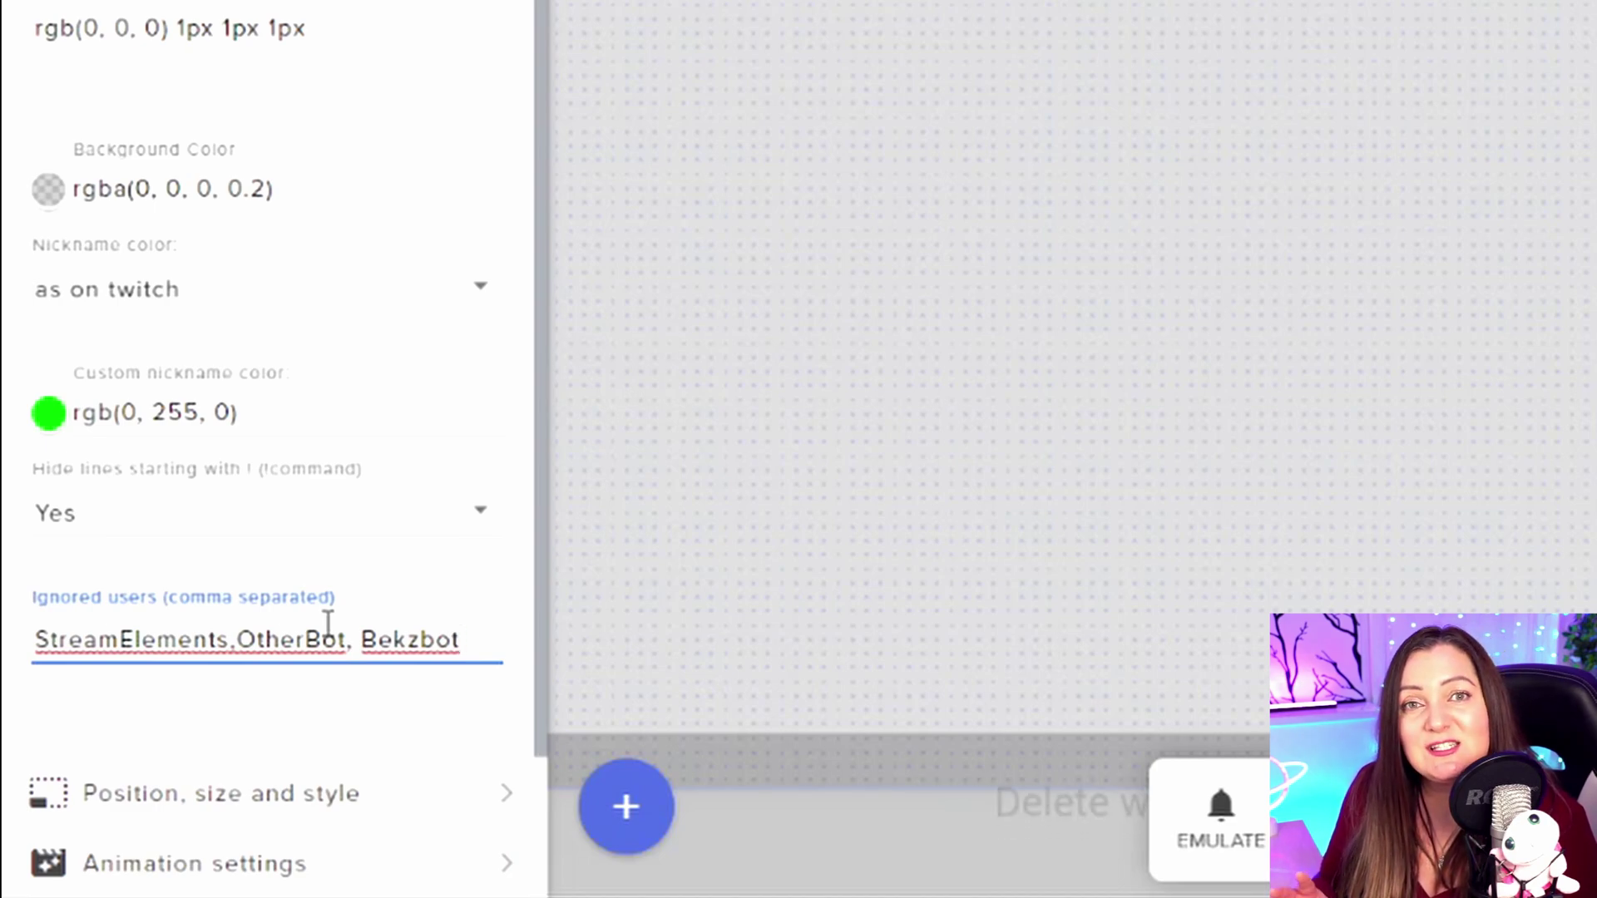
pyautogui.click(280, 819)
pyautogui.click(280, 820)
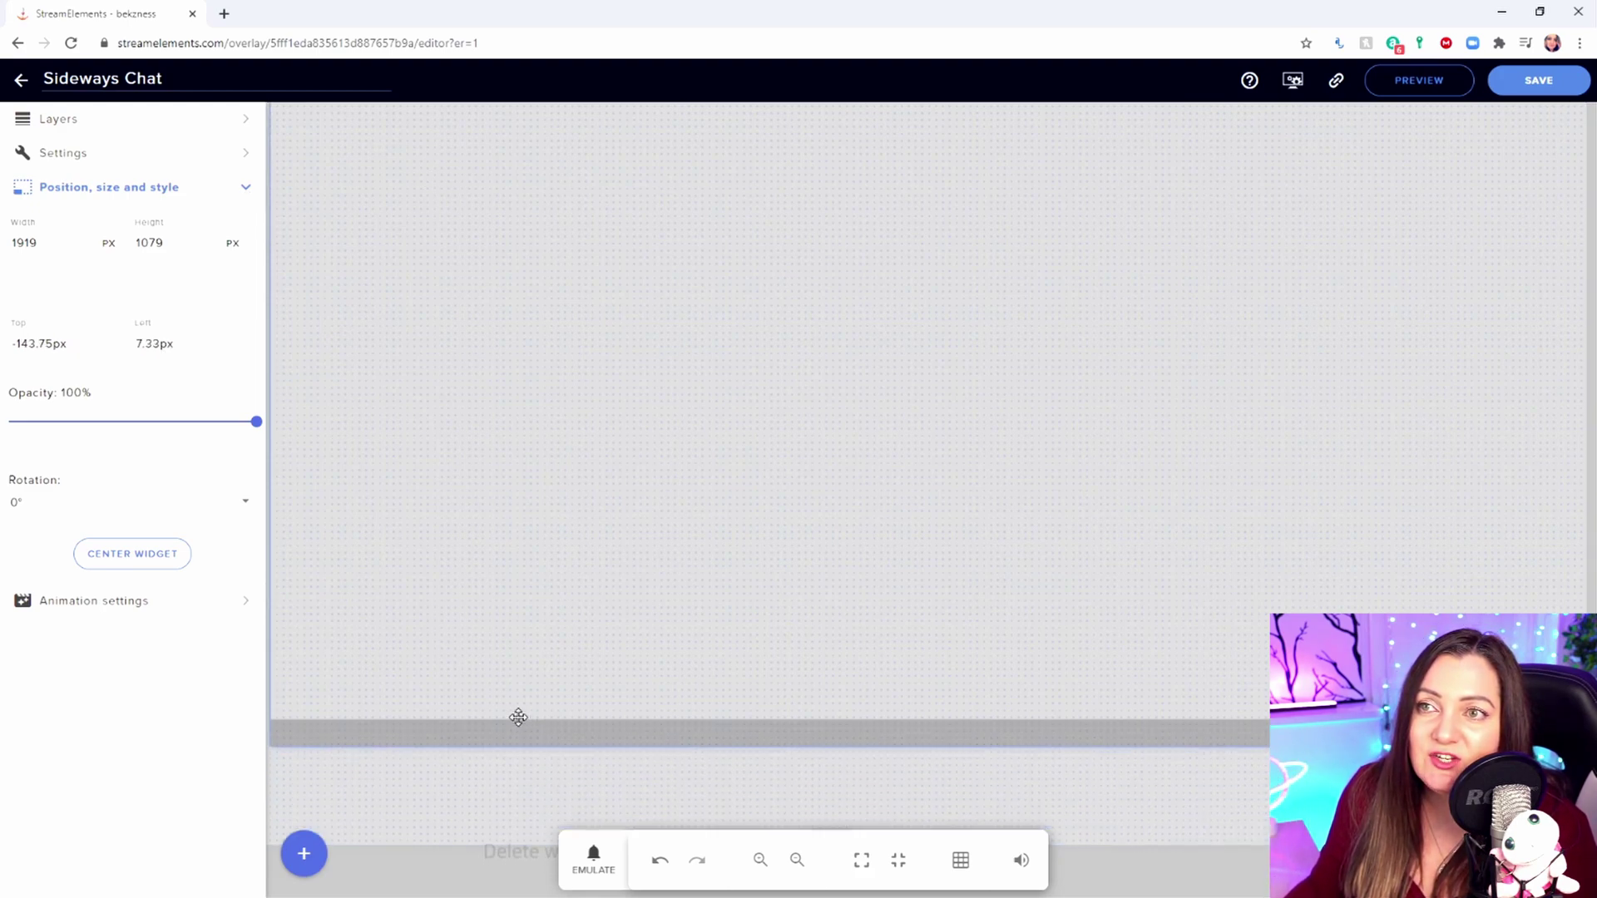
# Drag the chat bar to the top of the canvas and send two test messages along it.
pyautogui.moveTo(518, 708); pyautogui.dragTo(499, 125)
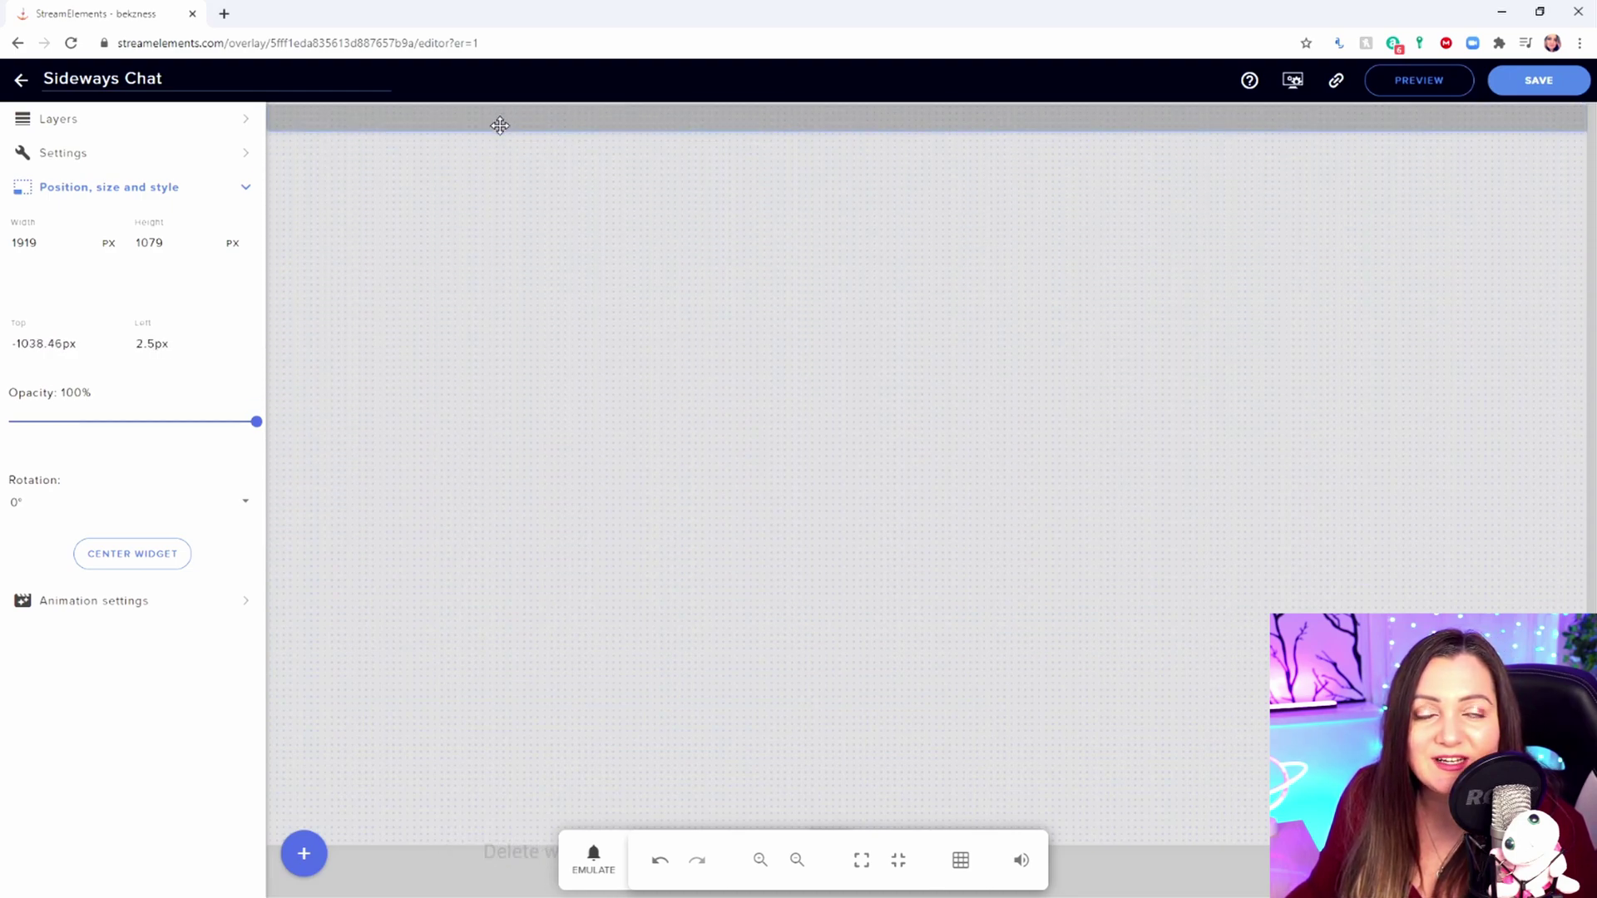
pyautogui.click(228, 153)
pyautogui.scroll(-5, 160, 286)
pyautogui.scroll(5, 183, 296)
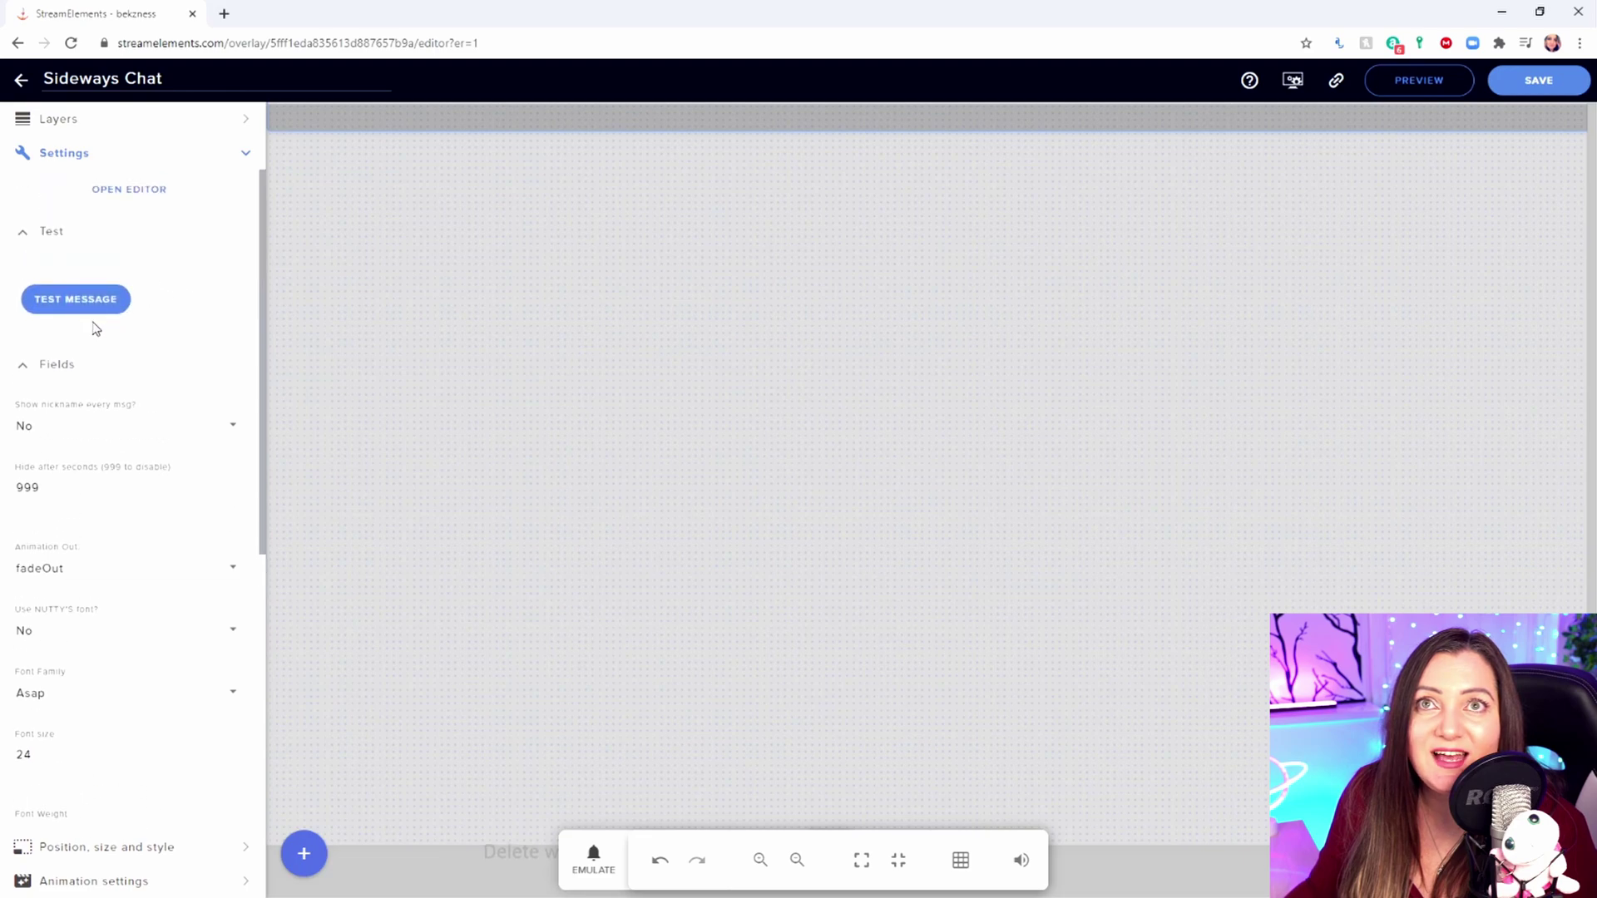
pyautogui.click(68, 305)
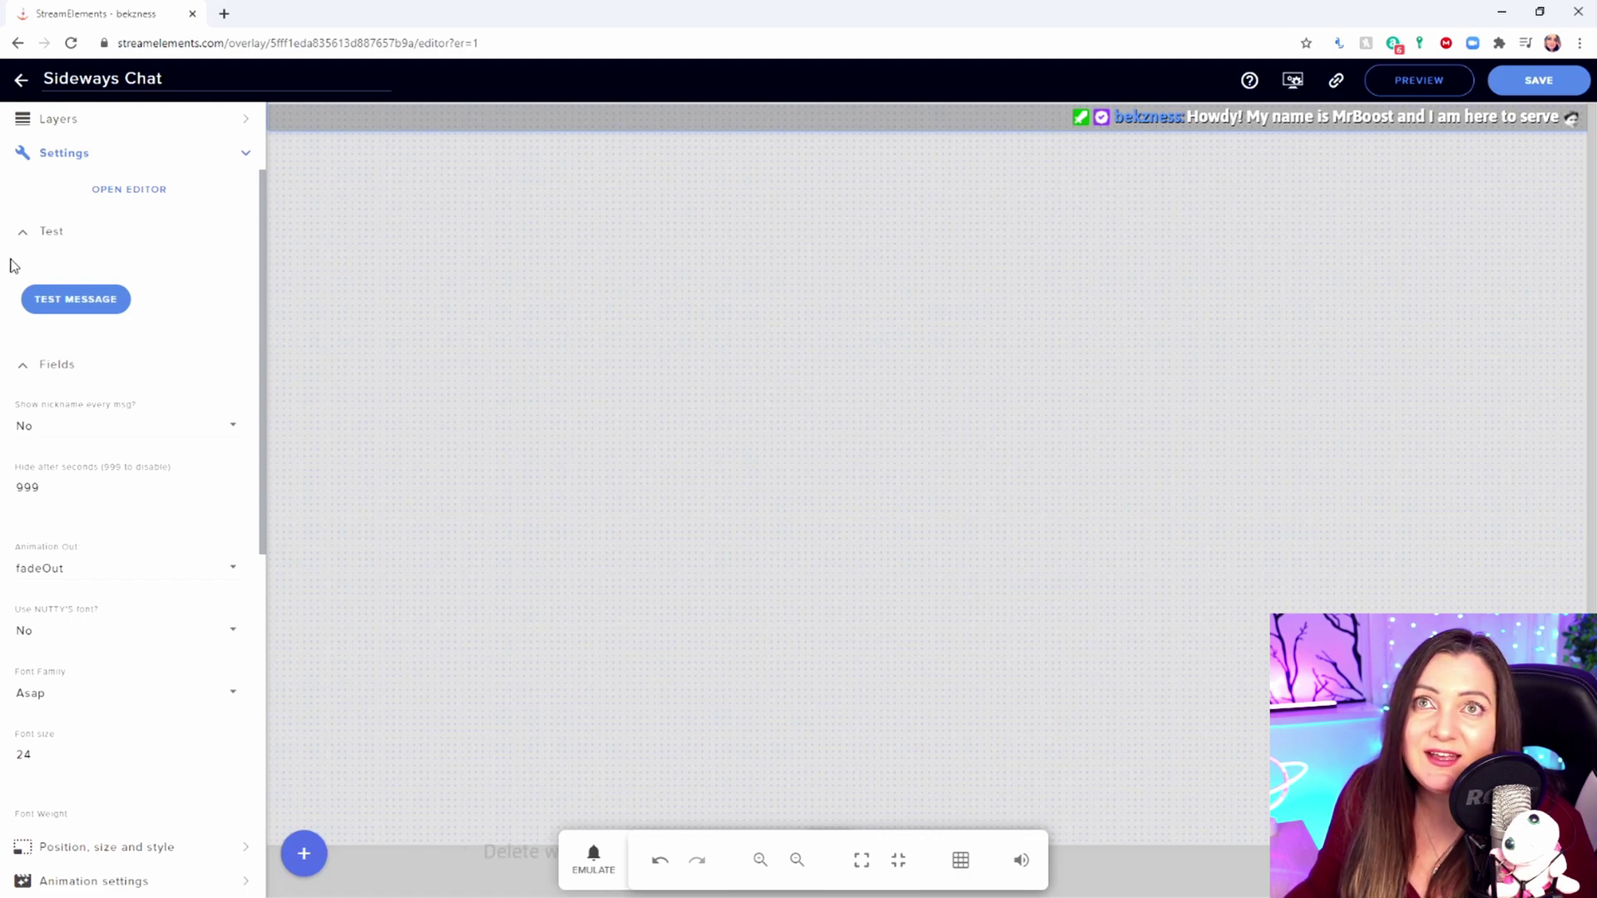
pyautogui.click(67, 303)
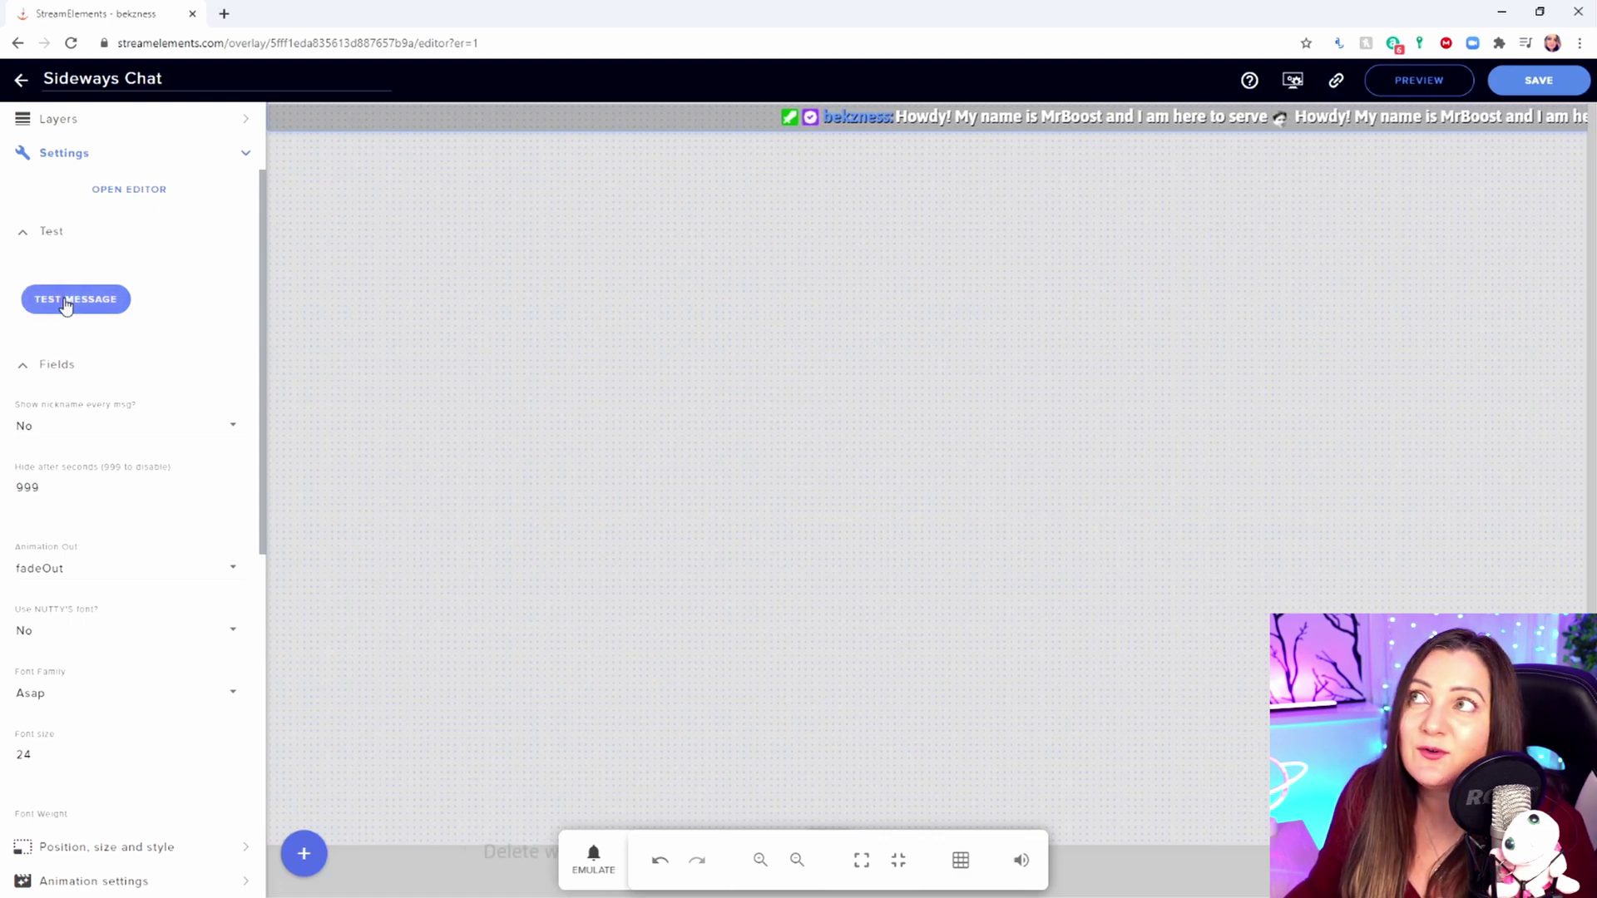
# Save the Sideways Chat overlay and copy its overlay URL.
pyautogui.click(1540, 94)
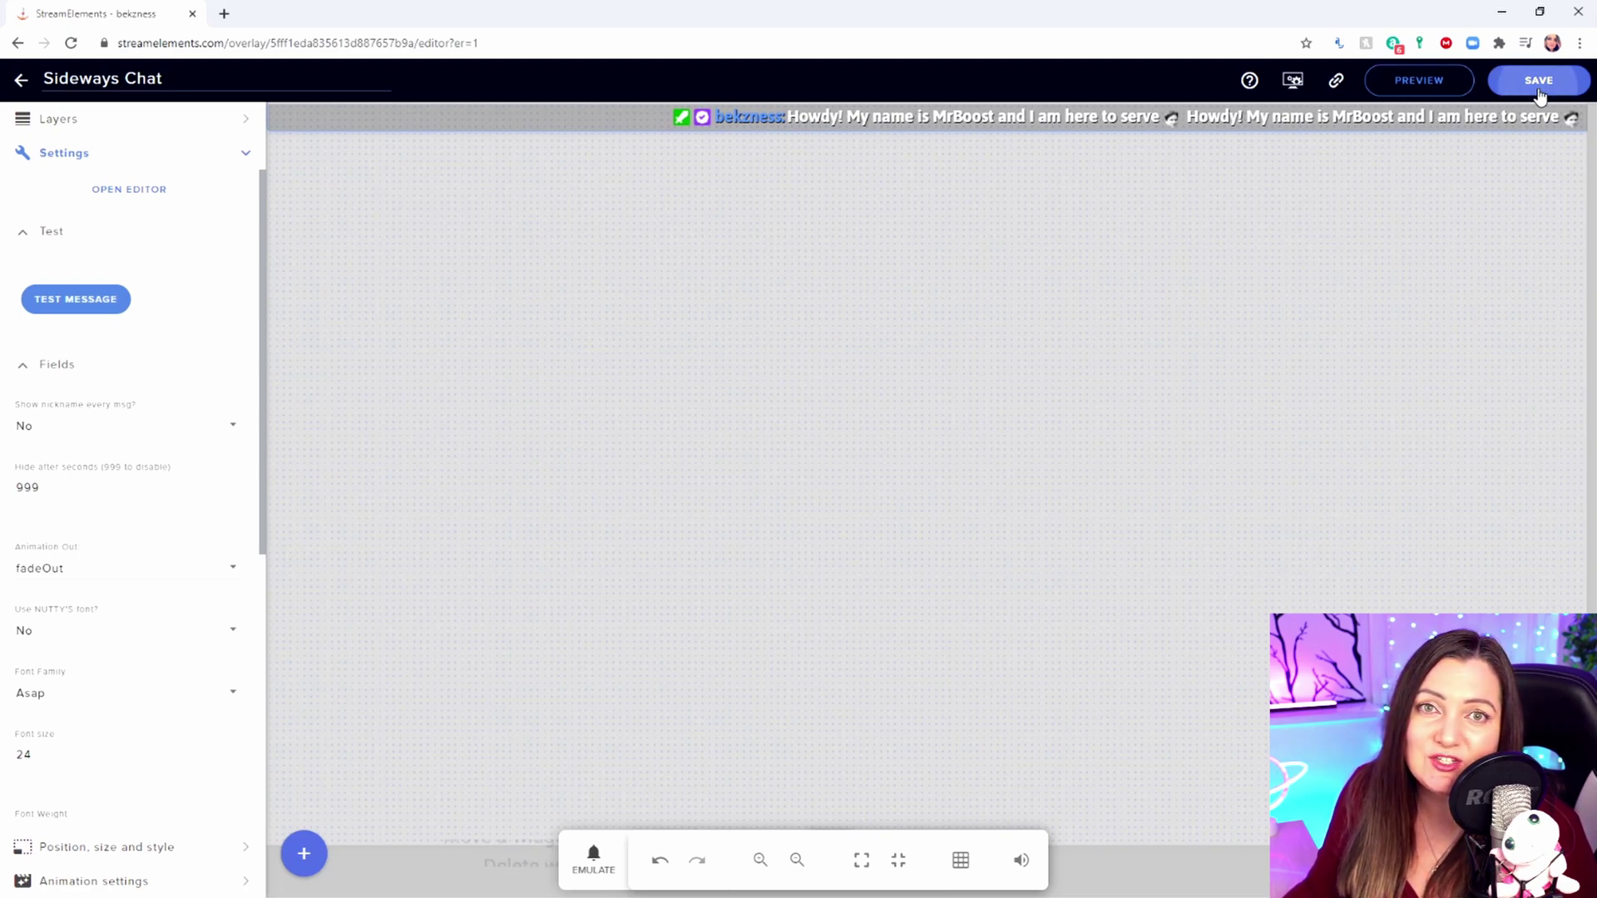
pyautogui.click(1336, 82)
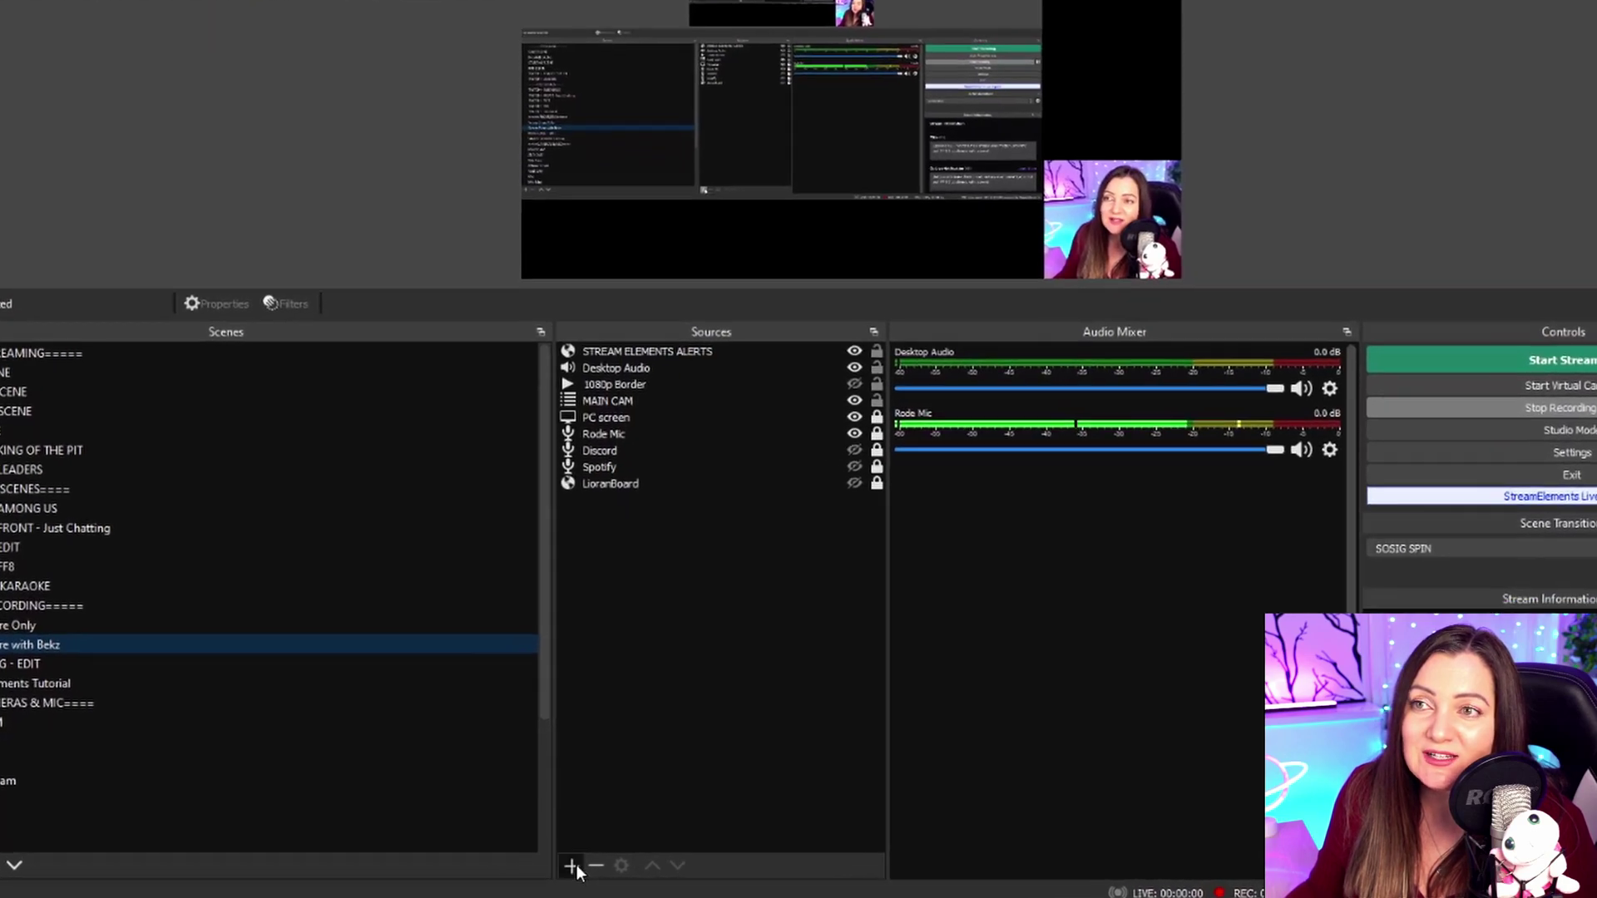
# Add a Browser source named HORIZONTAL CHAT BOX using the pasted overlay URL at 1920x1080.
pyautogui.click(559, 865)
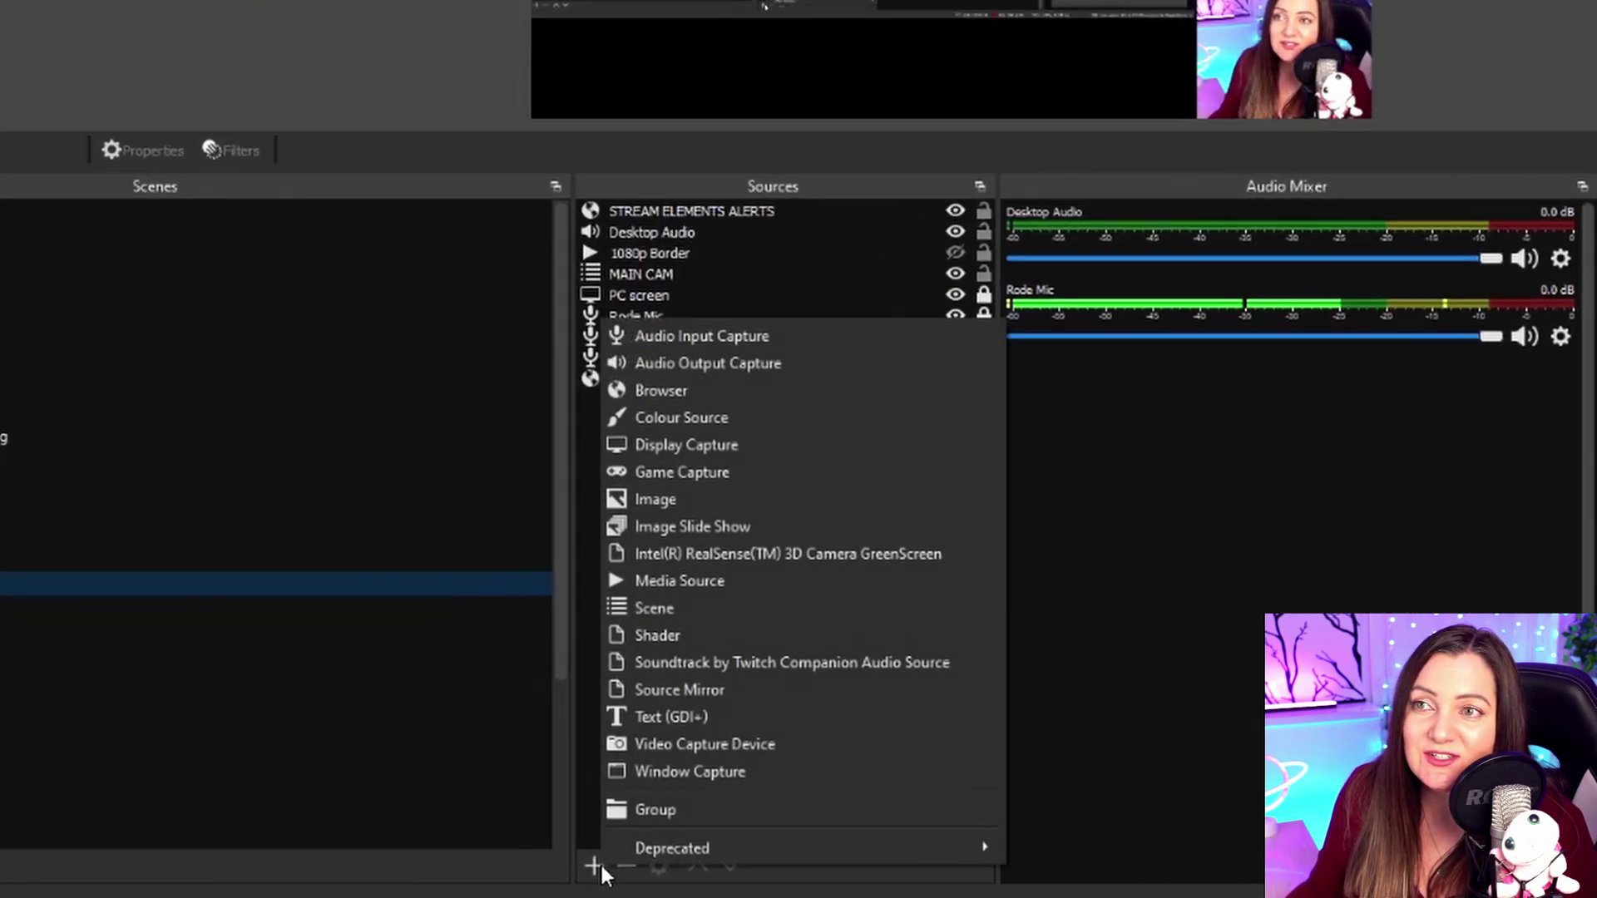
pyautogui.click(742, 396)
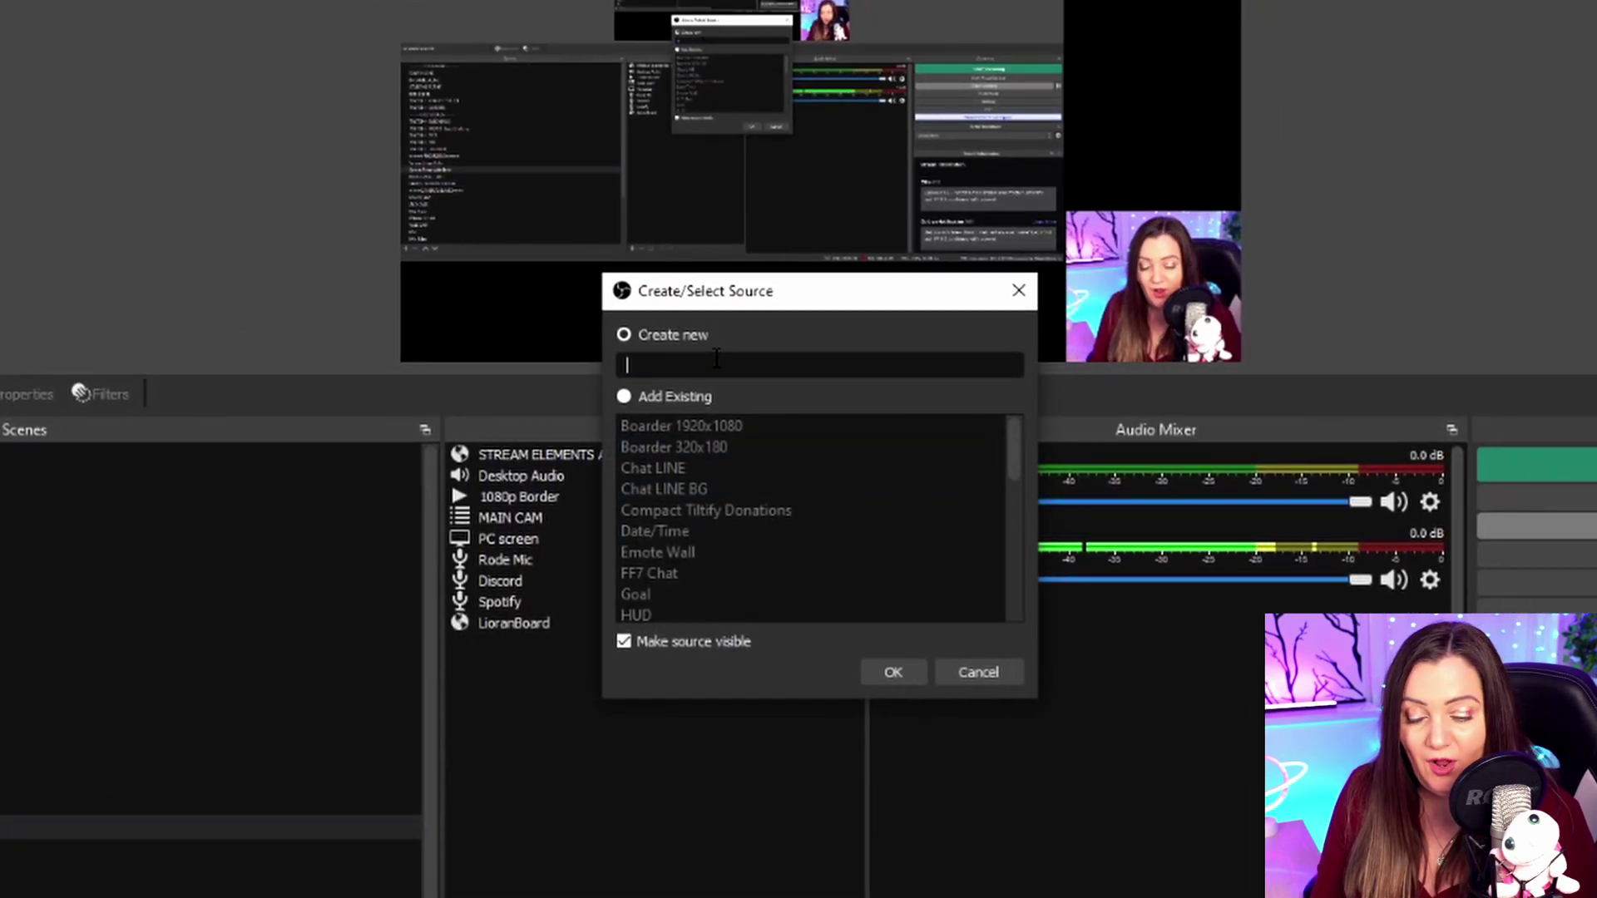
pyautogui.write('HORIZONT')
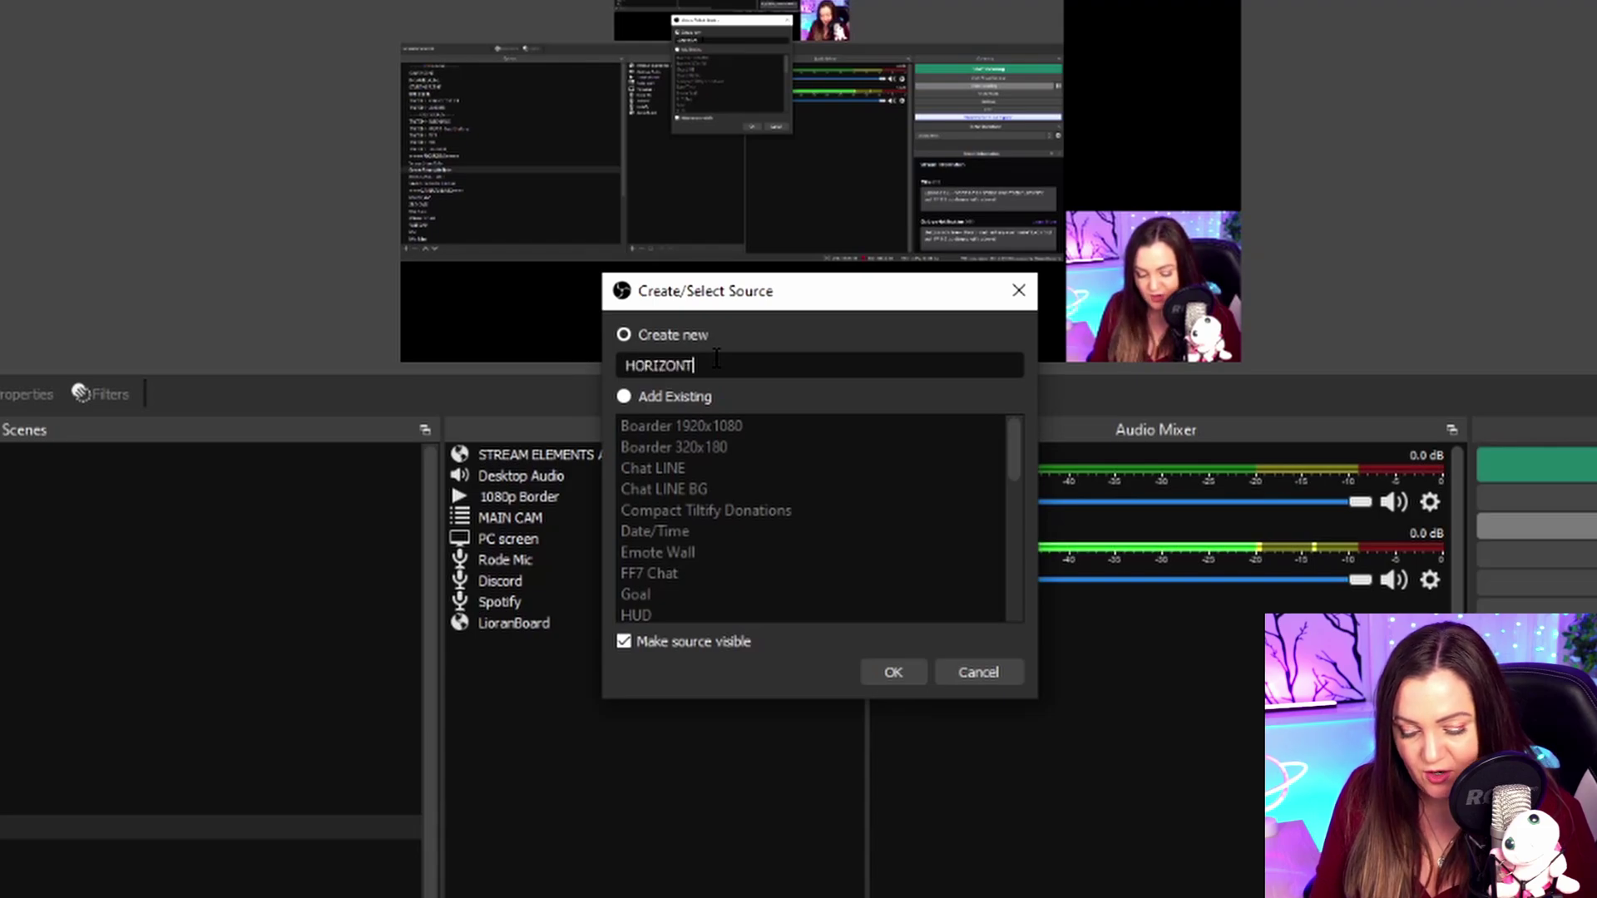
pyautogui.write('AL CHAT BOX')
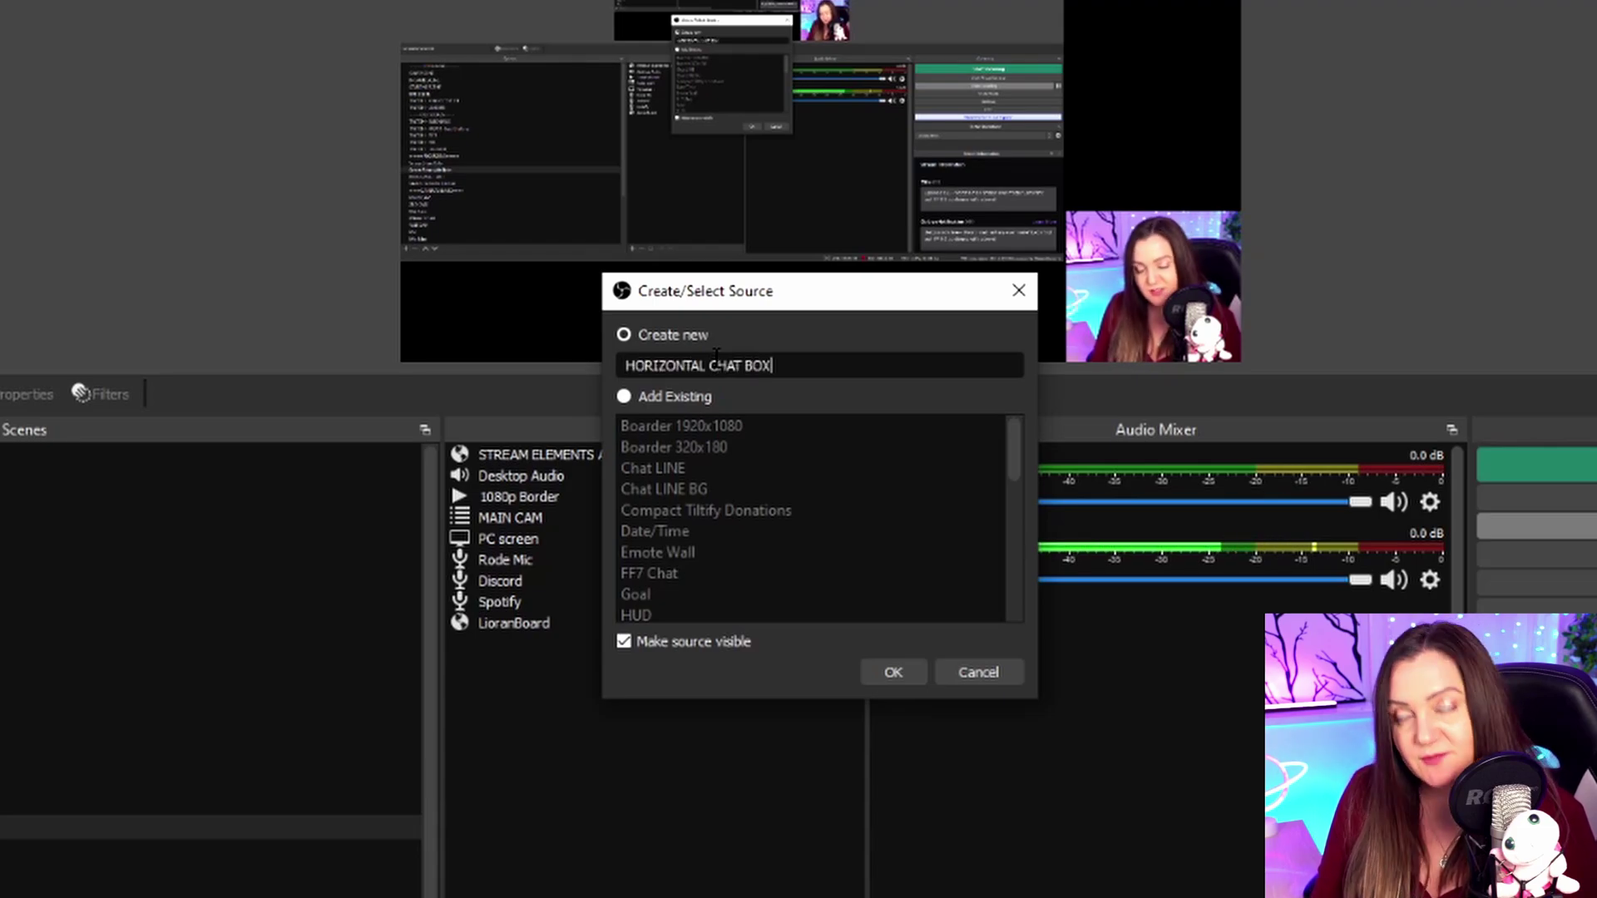
pyautogui.click(903, 674)
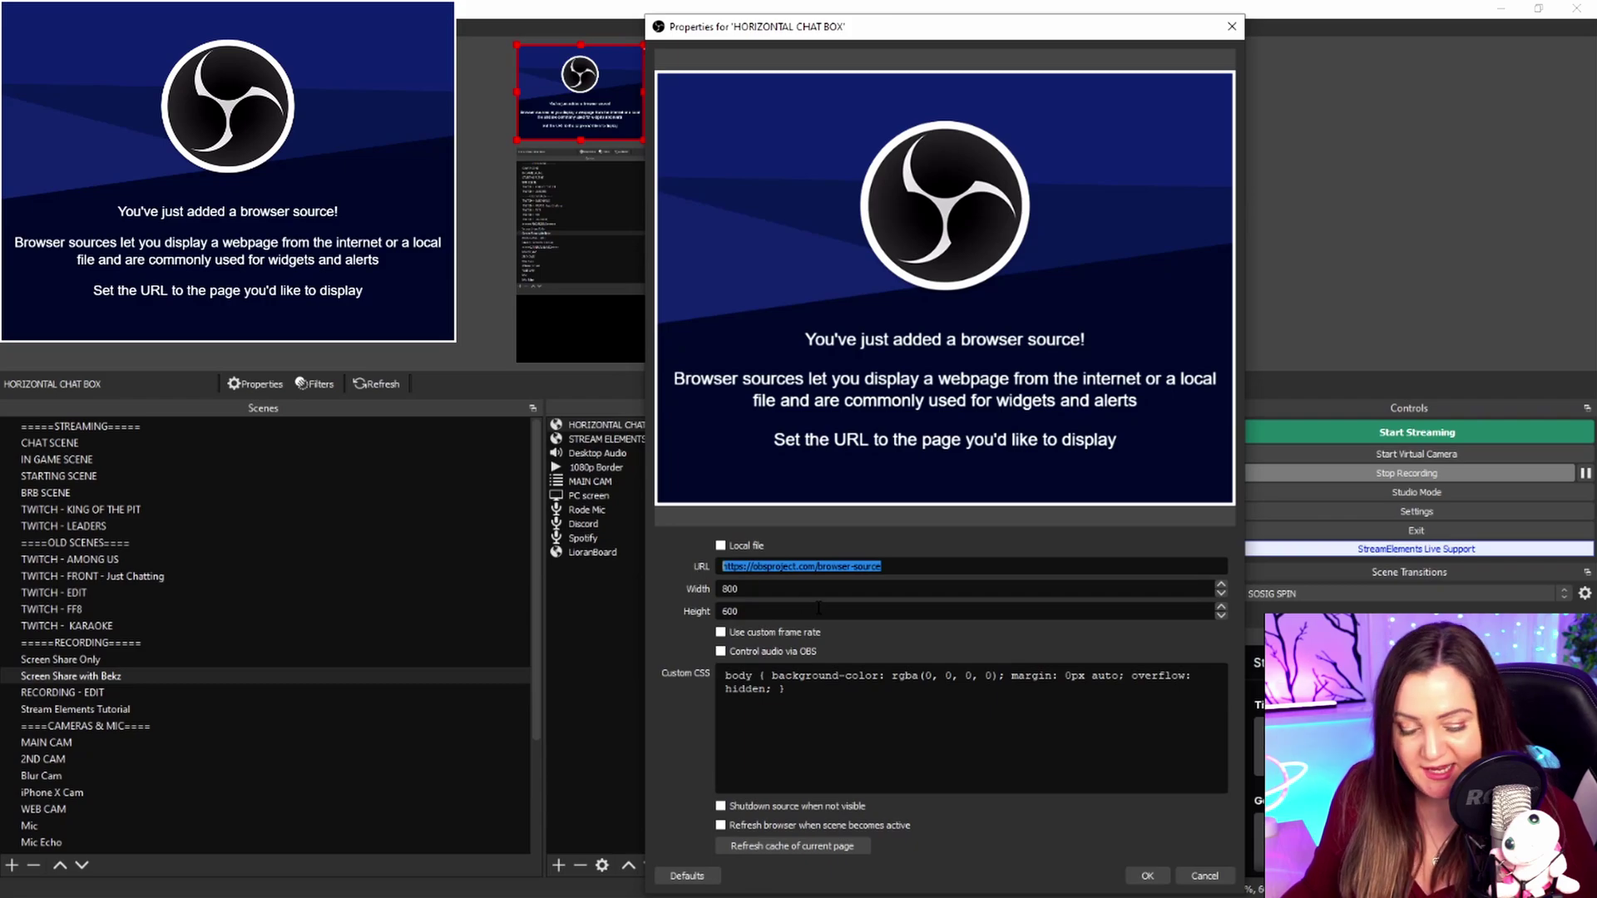
pyautogui.hotkey('ctrl', 'v')
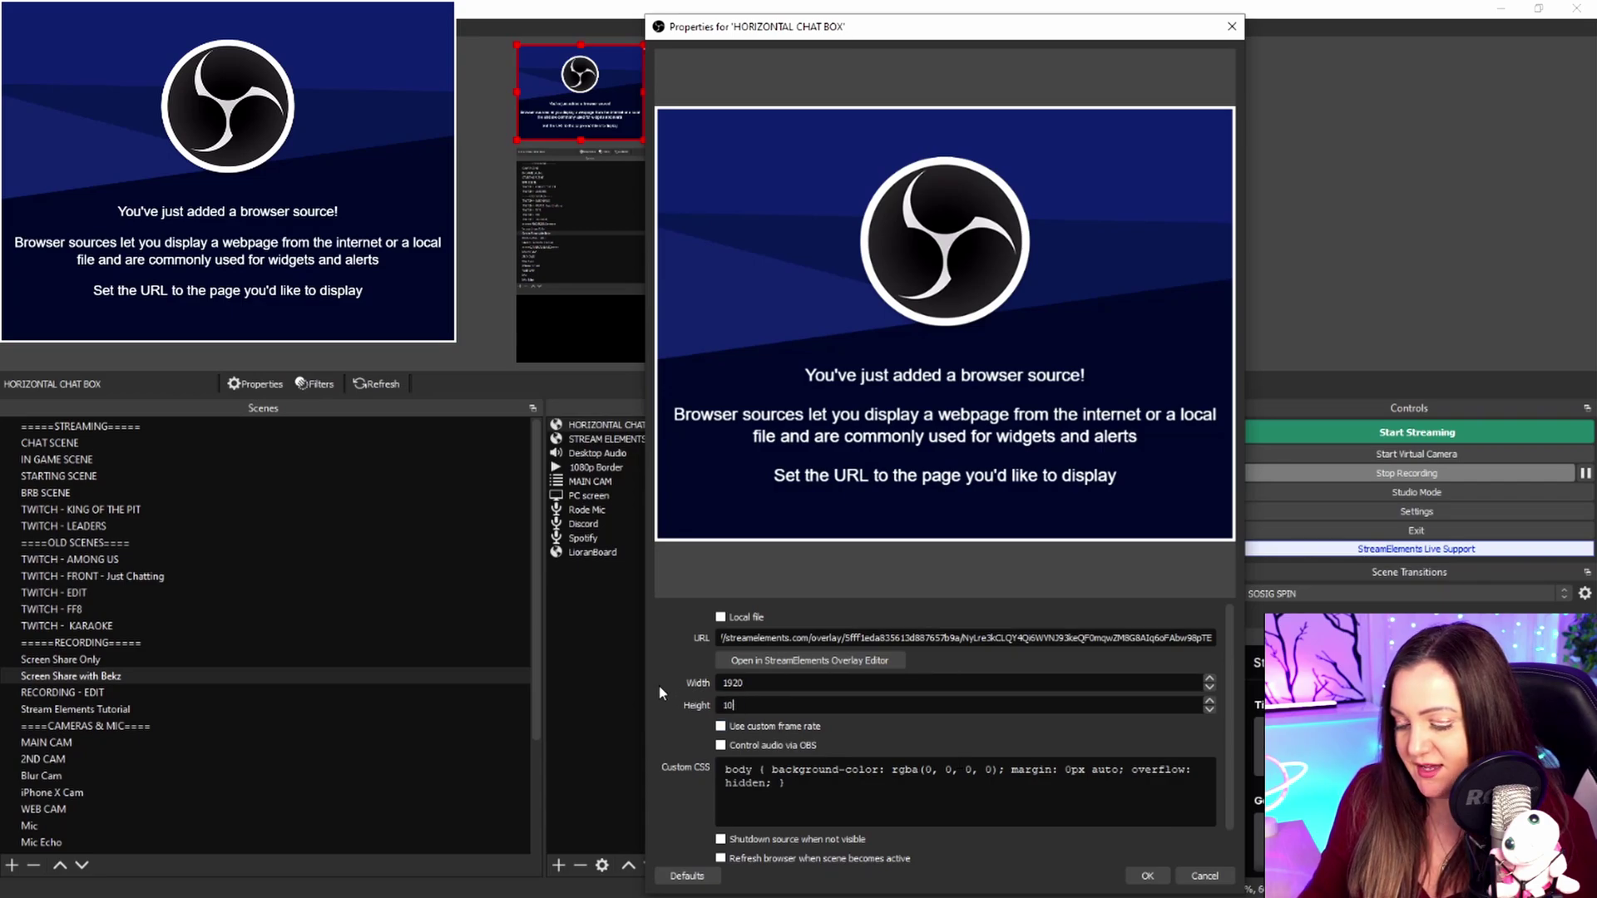
pyautogui.scroll(-1, 661, 692)
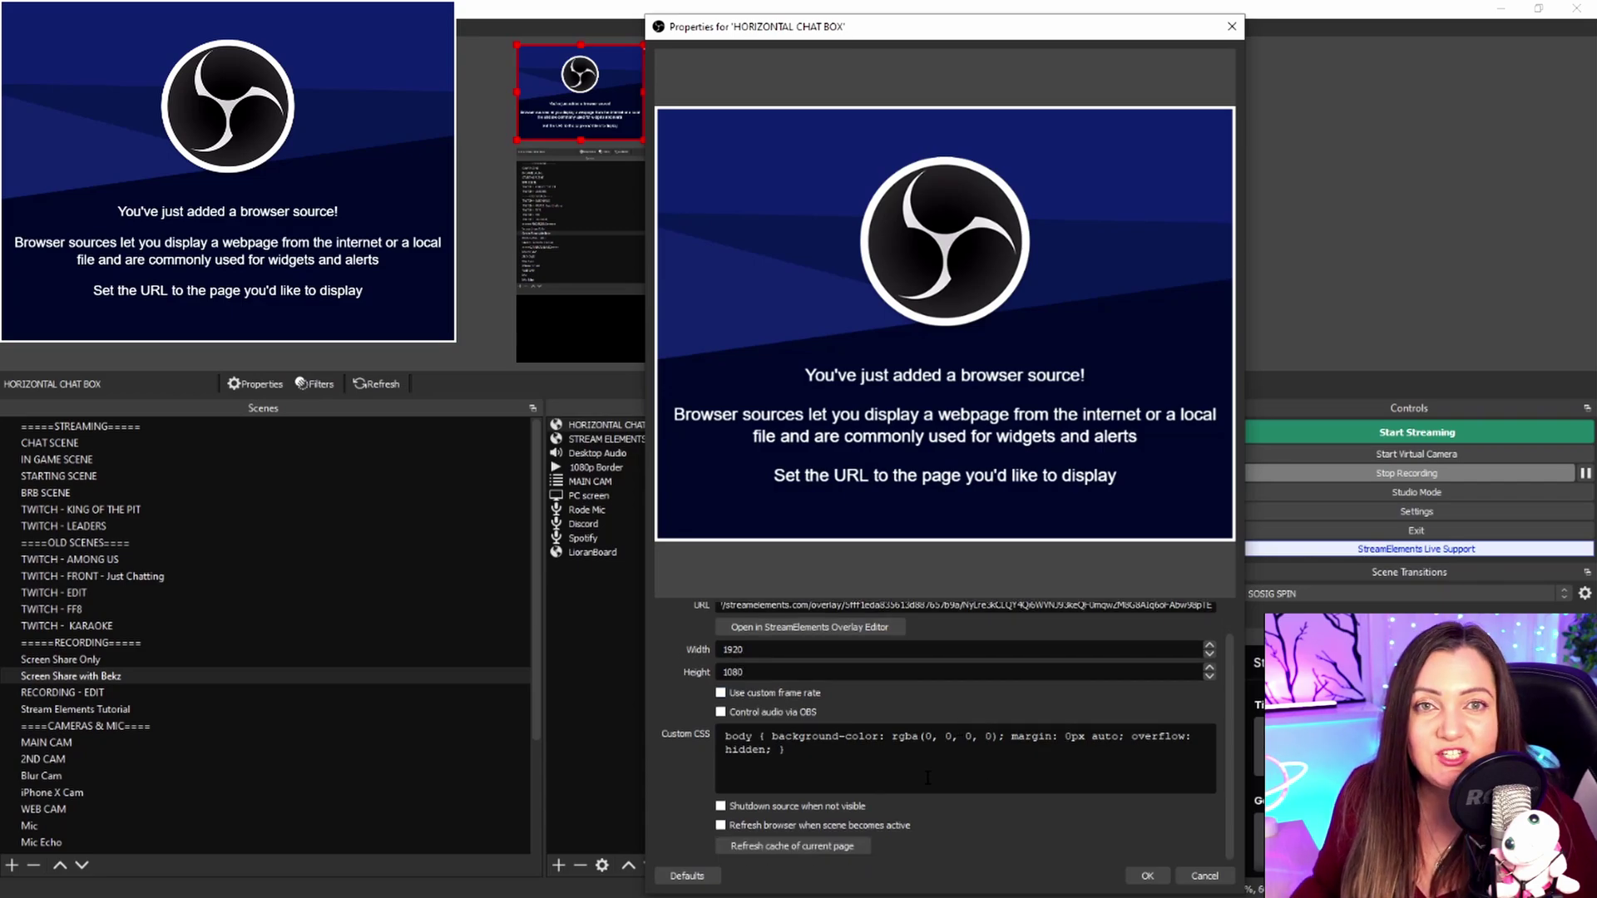
pyautogui.click(1146, 878)
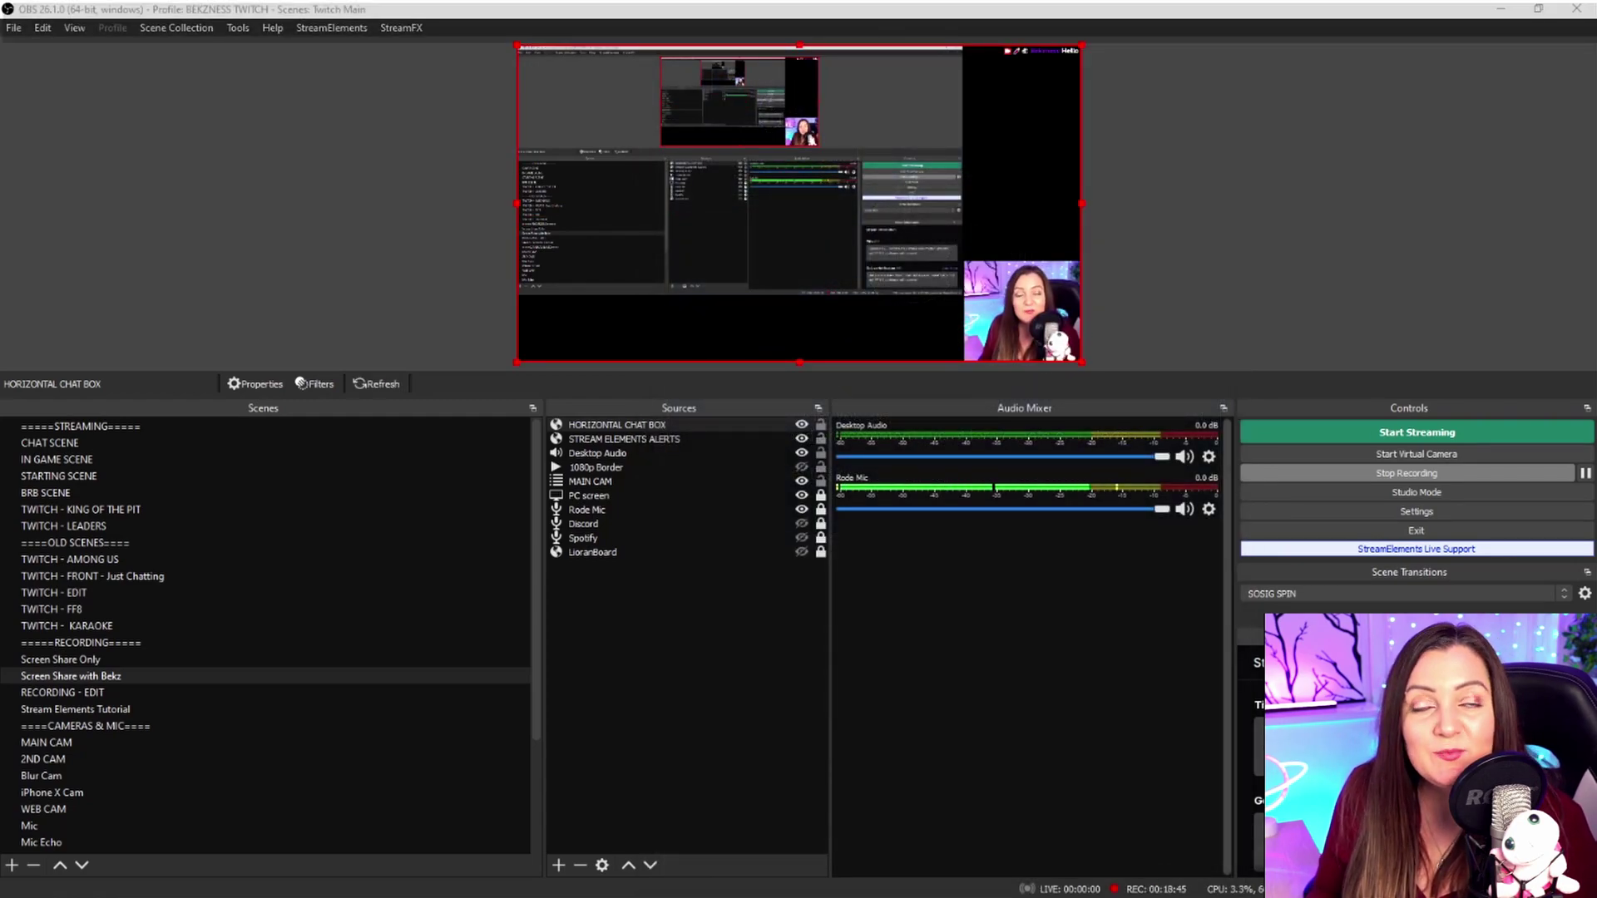